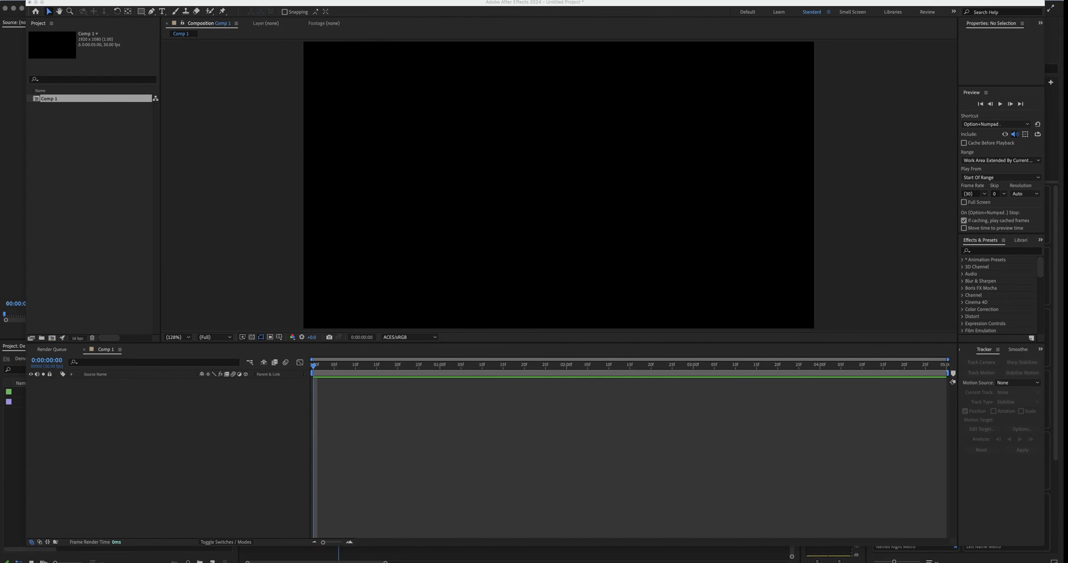
# Switch to After Effects and rename the composition Comp 1 as Text Animation
pyautogui.press('super+Tab')
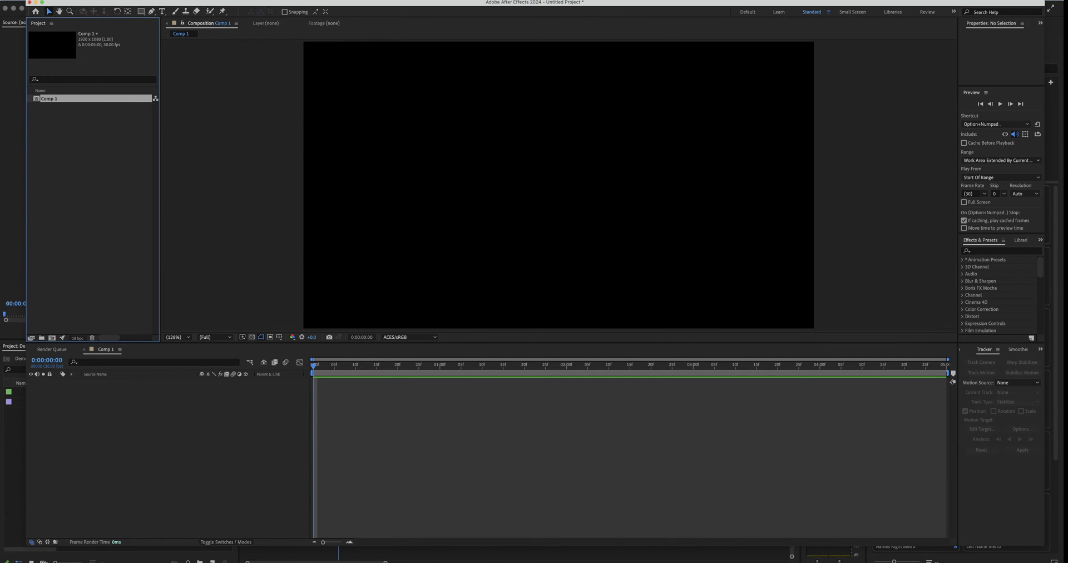
pyautogui.press('Return')
pyautogui.write('Text Animation')
pyautogui.press('Return')
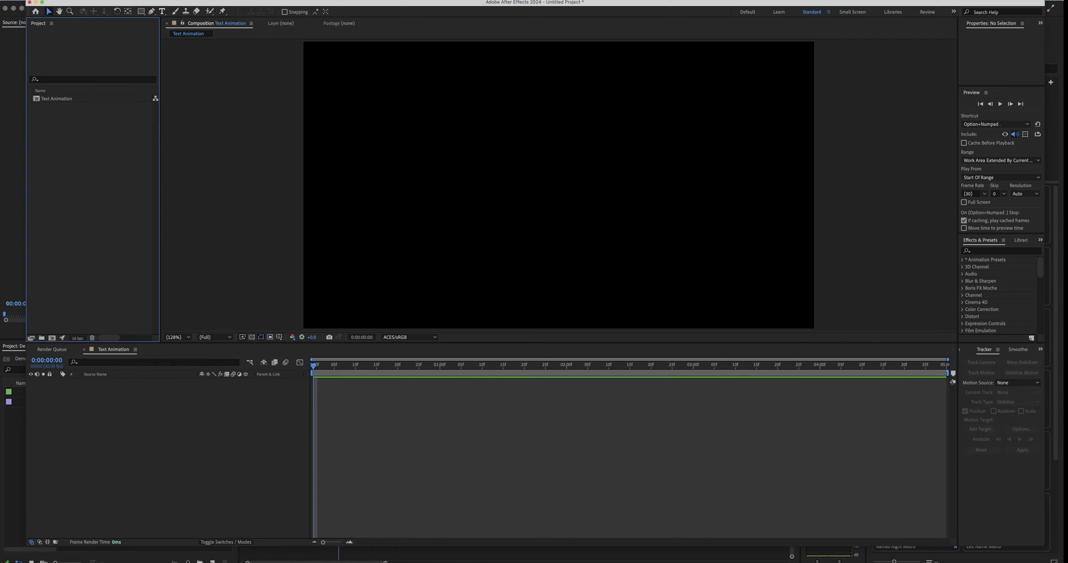
# Activate the Rectangle tool and set the shape fill color to green 4EA857
pyautogui.press('super+t')
pyautogui.press('q')
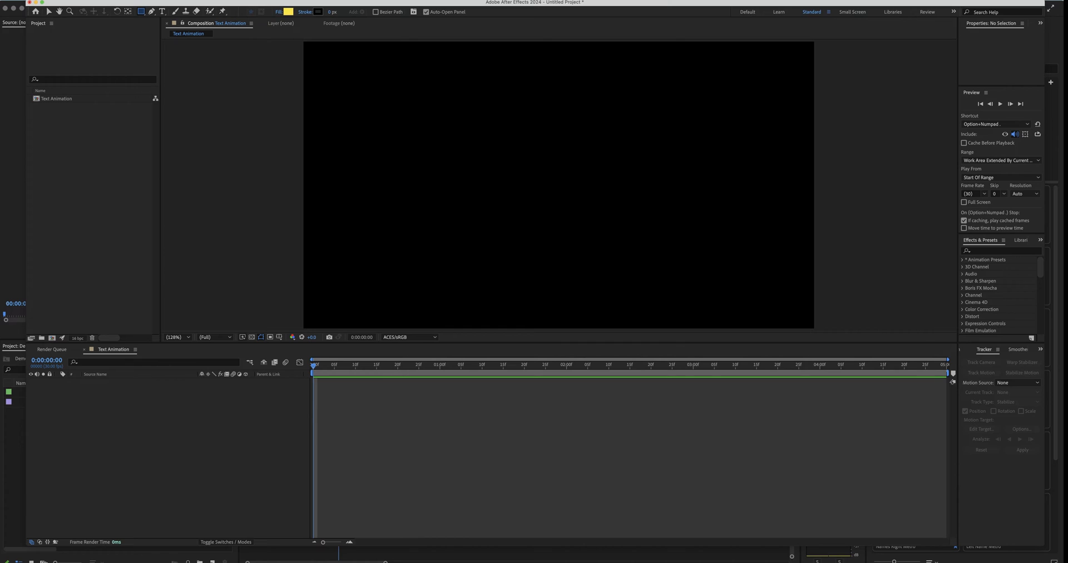
pyautogui.click(289, 12)
pyautogui.click(828, 357)
pyautogui.moveTo(816, 356); pyautogui.dragTo(781, 293)
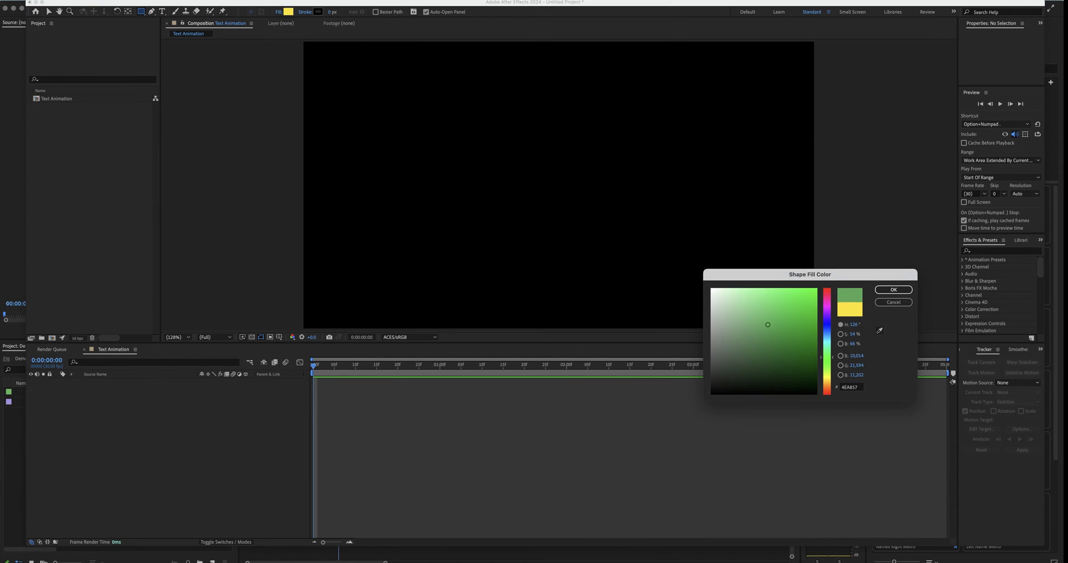
pyautogui.click(894, 289)
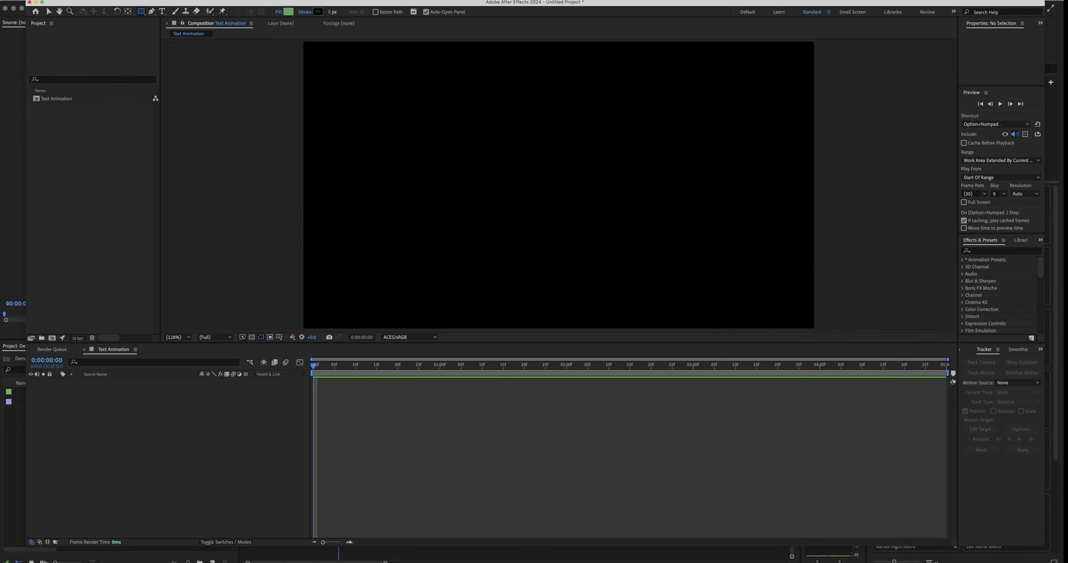
# Set the stroke color to white (FFFFFF), adjust its width, and draw a rectangle about 845 by 120 px in the frame's lower-left area
pyautogui.click(317, 12)
pyautogui.click(712, 289)
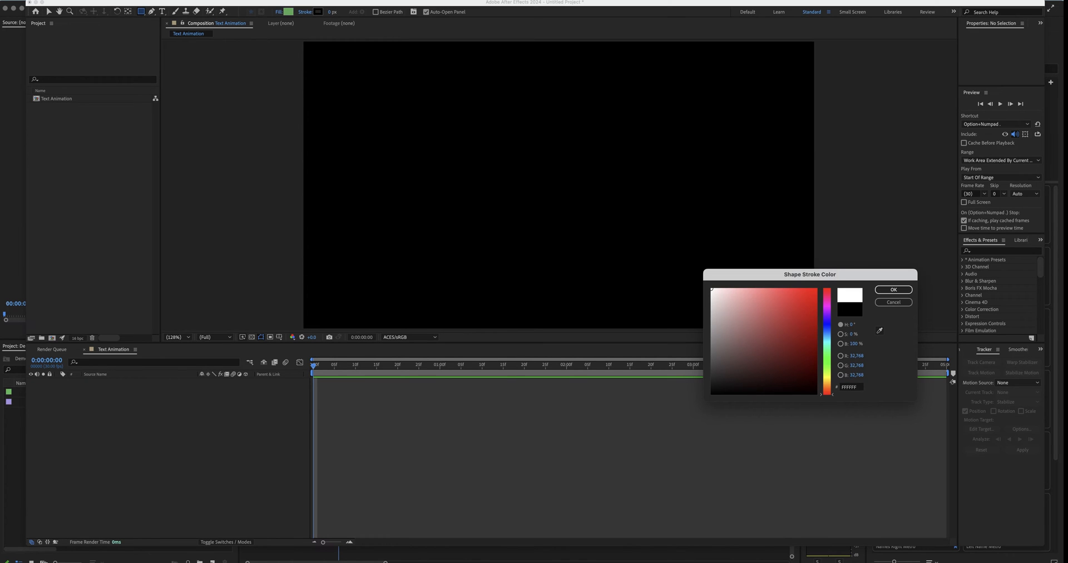
pyautogui.click(894, 290)
pyautogui.click(330, 12)
pyautogui.write('4')
pyautogui.moveTo(318, 276)
pyautogui.mouseDown()
pyautogui.moveTo(584, 313)
pyautogui.moveTo(543, 308)
pyautogui.mouseUp()
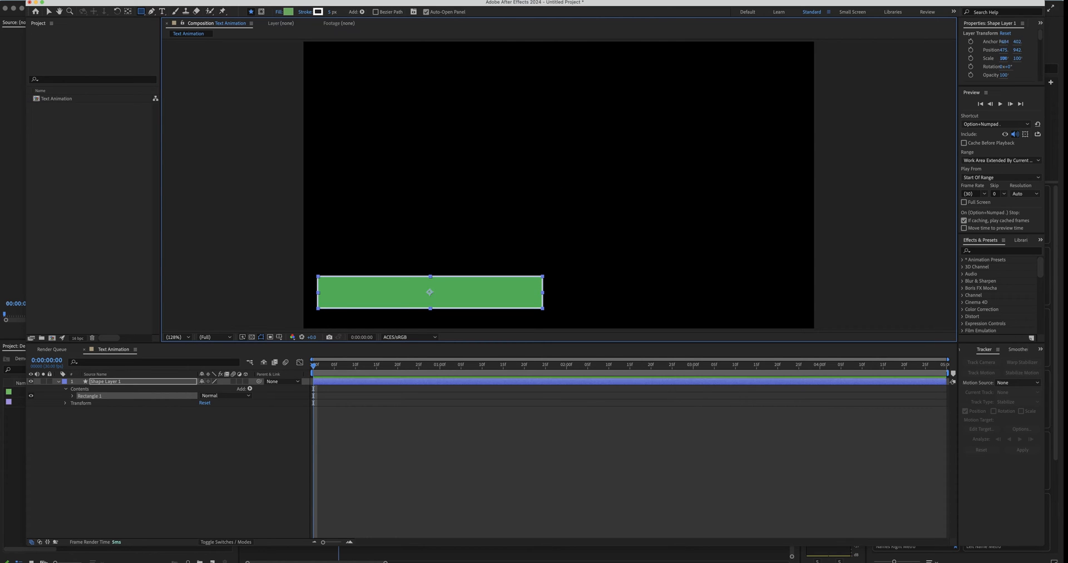
# Add a text layer reading "CHANGE TEXT" over the green rectangle and select all its characters
pyautogui.click(162, 11)
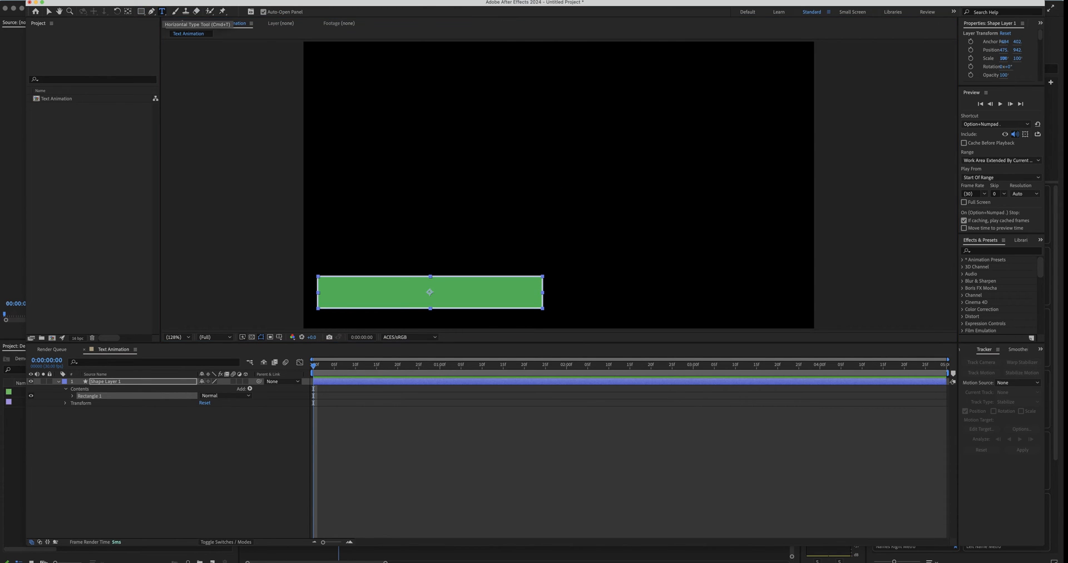
pyautogui.press('super+shift+a')
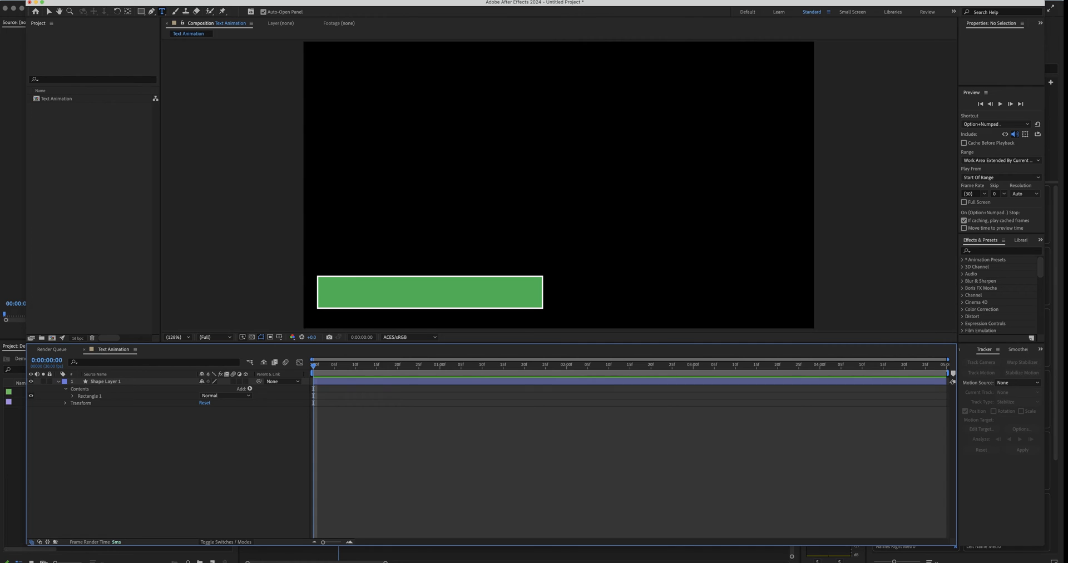
pyautogui.click(357, 291)
pyautogui.write('CHANGE TEX')
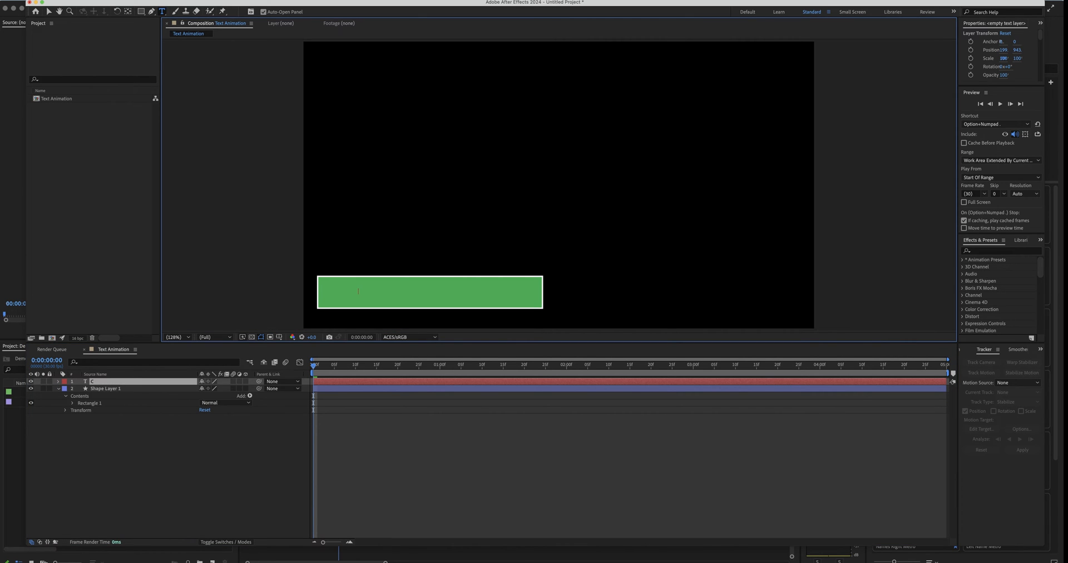
pyautogui.write('T')
pyautogui.press('super+a')
pyautogui.click(973, 251)
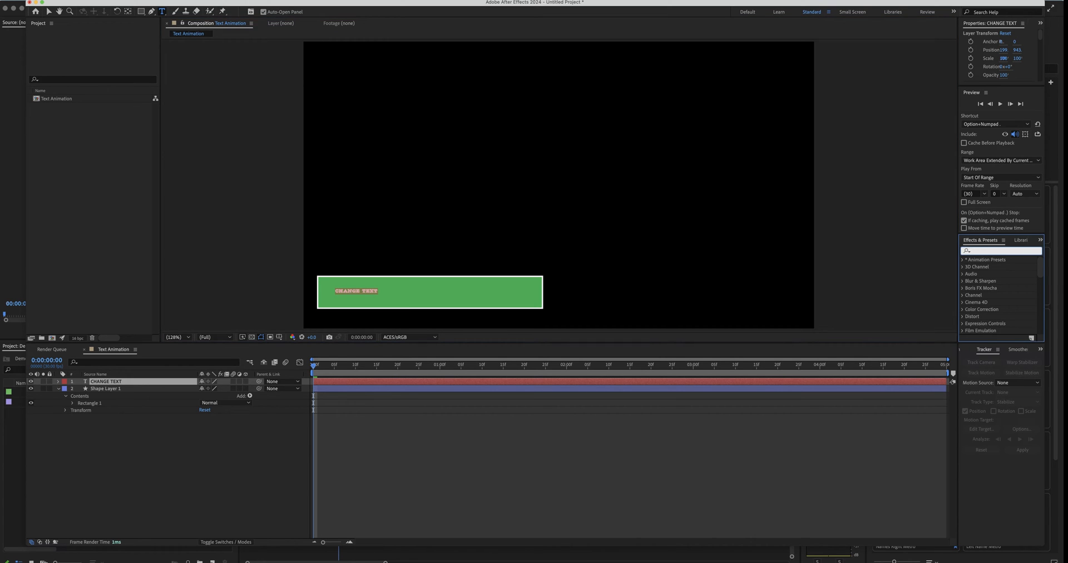
pyautogui.write('helv')
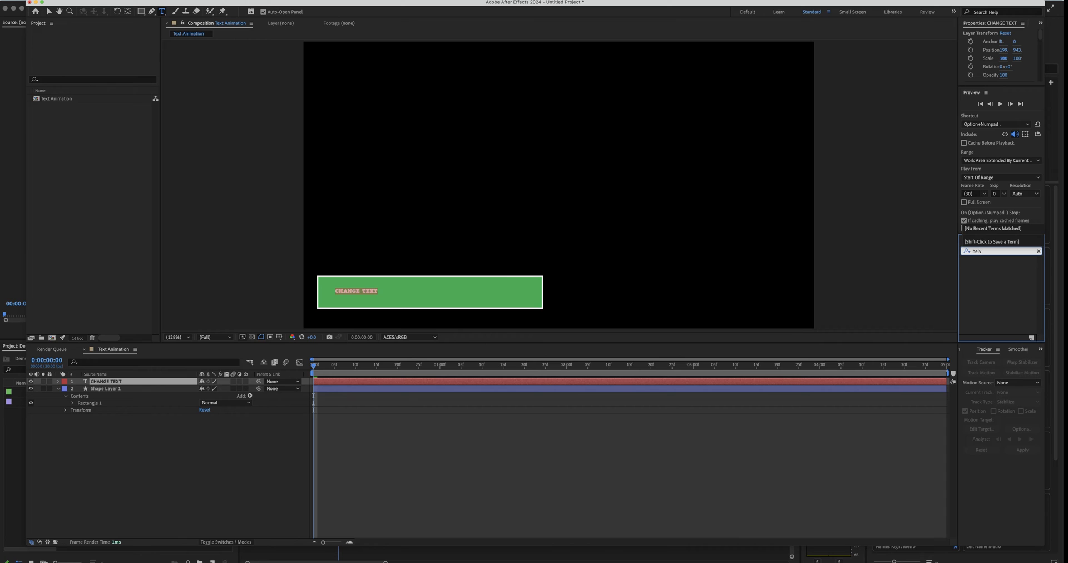
pyautogui.press('Return')
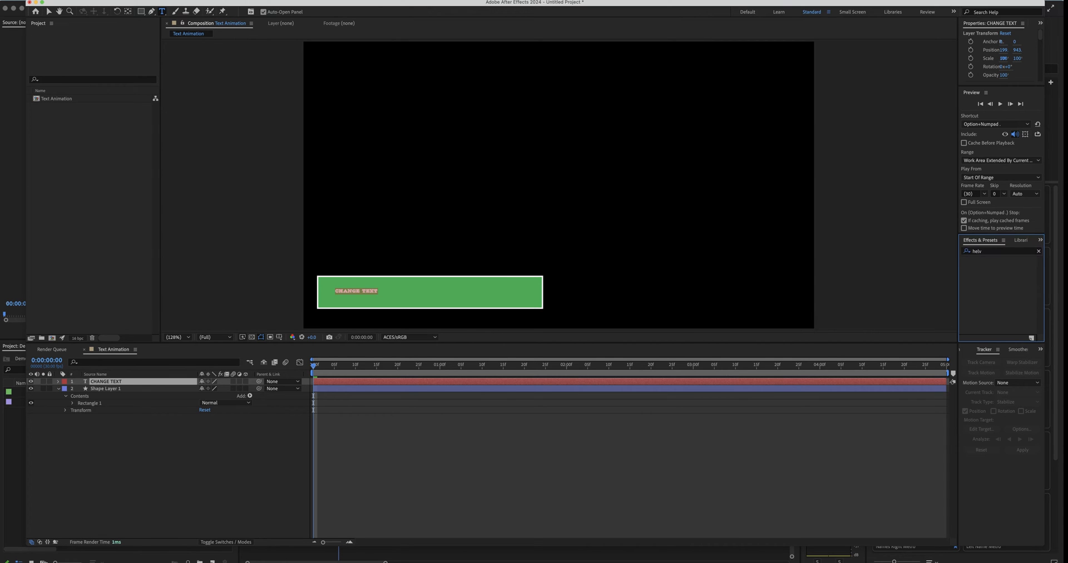
# Set the CHANGE TEXT characters to Helvetica Bold at a size of 91 px
pyautogui.click(1040, 240)
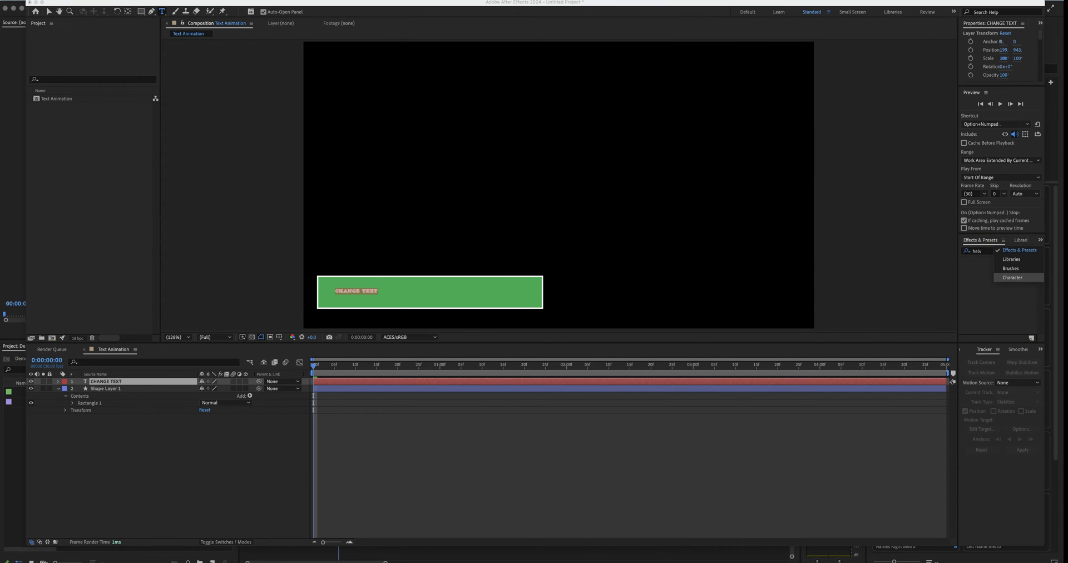
pyautogui.click(1014, 277)
pyautogui.click(1007, 253)
pyautogui.write('helv')
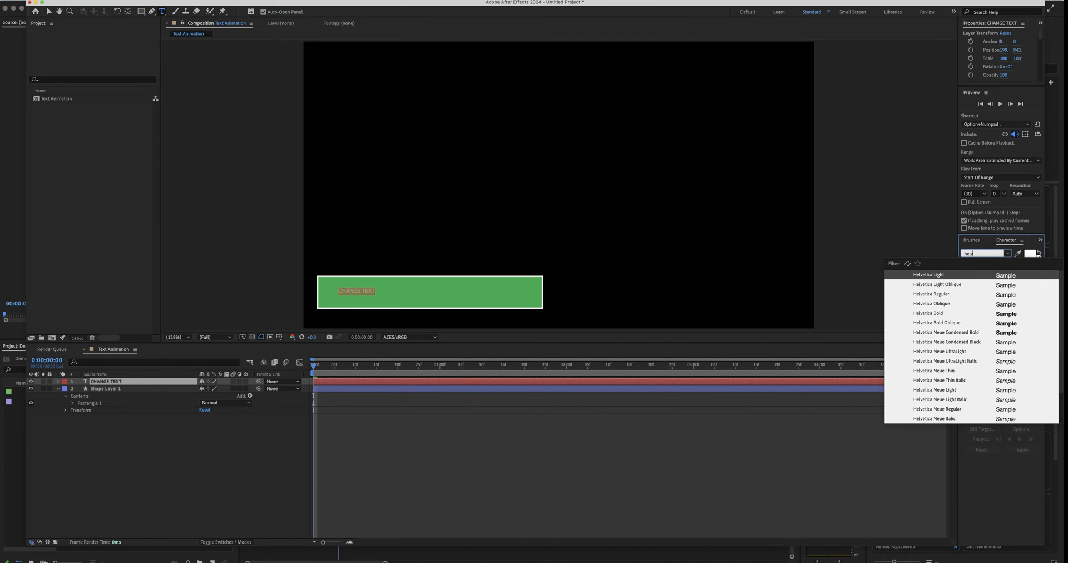
pyautogui.click(928, 313)
pyautogui.moveTo(974, 275); pyautogui.dragTo(1014, 275)
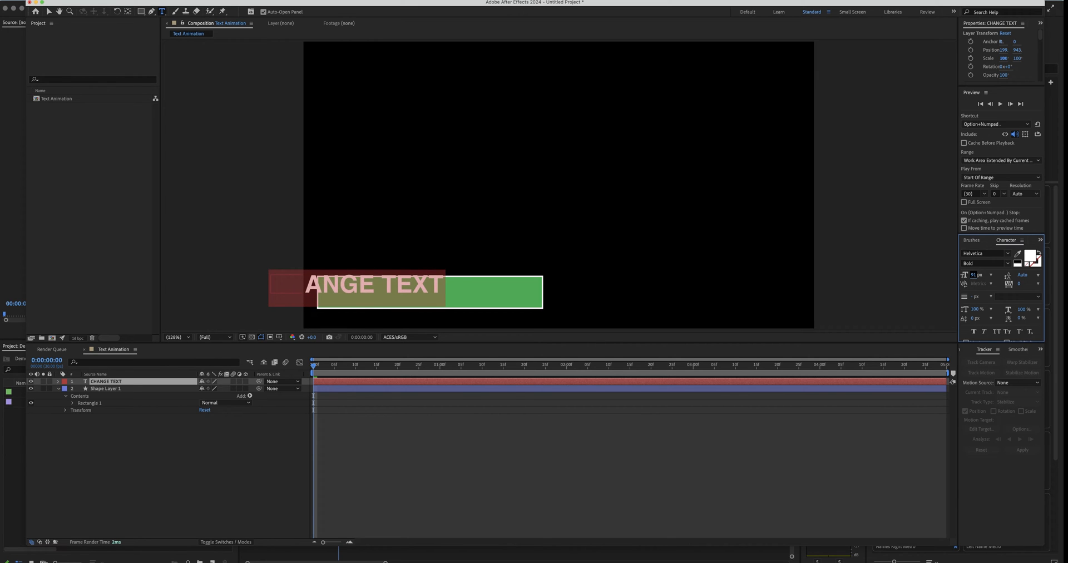
# Move the CHANGE TEXT title to the middle of the green rectangle and parent its layer to Shape Layer 1
pyautogui.press('v')
pyautogui.moveTo(357, 293); pyautogui.dragTo(427, 302)
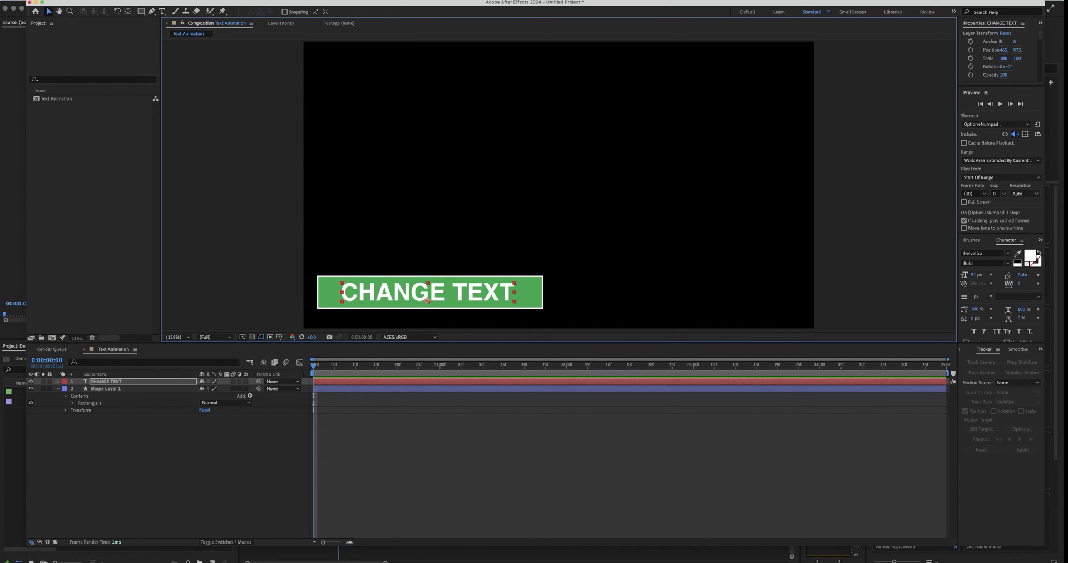
pyautogui.moveTo(259, 381); pyautogui.dragTo(106, 389)
# Rename Shape Layer 1 as Background Rectangle
pyautogui.click(105, 388)
pyautogui.press('Return')
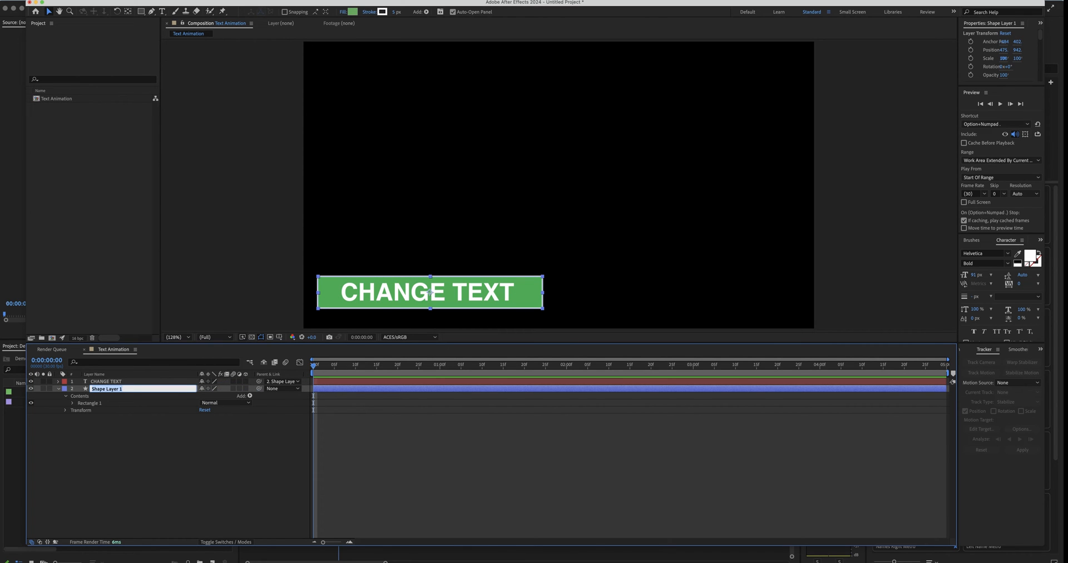
pyautogui.write('Background Rectangle')
pyautogui.press('Return')
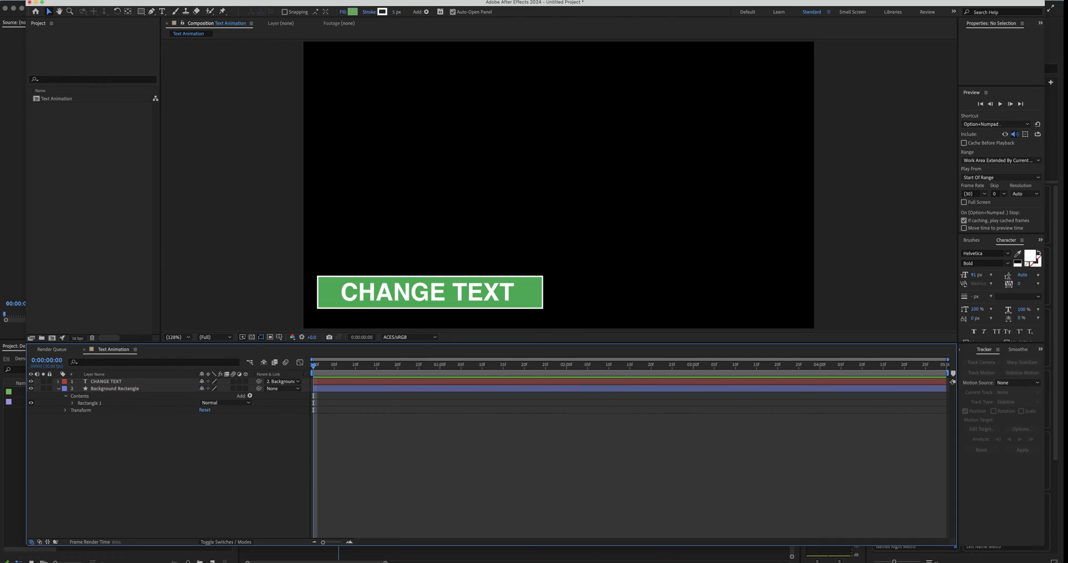
# Keyframe the Background Rectangle's Position at frame 10, and at frame 0 move it off-screen to X -470.3
pyautogui.hotkey('shift', 'pagedown')
pyautogui.press('p')
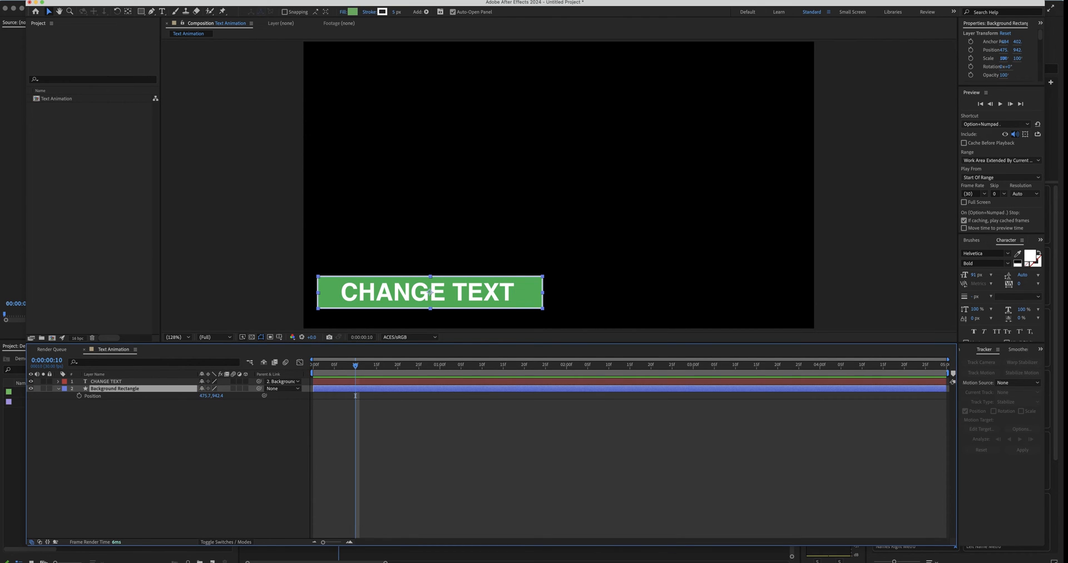
pyautogui.click(92, 396)
pyautogui.hotkey('alt', 'shift', 'p')
pyautogui.hotkey('shift', 'pageup')
pyautogui.moveTo(205, 396); pyautogui.dragTo(3, 395)
# Apply Easy Ease to both Position keyframes of the Background Rectangle
pyautogui.moveTo(400, 424); pyautogui.dragTo(310, 392)
pyautogui.rightClick(313, 395)
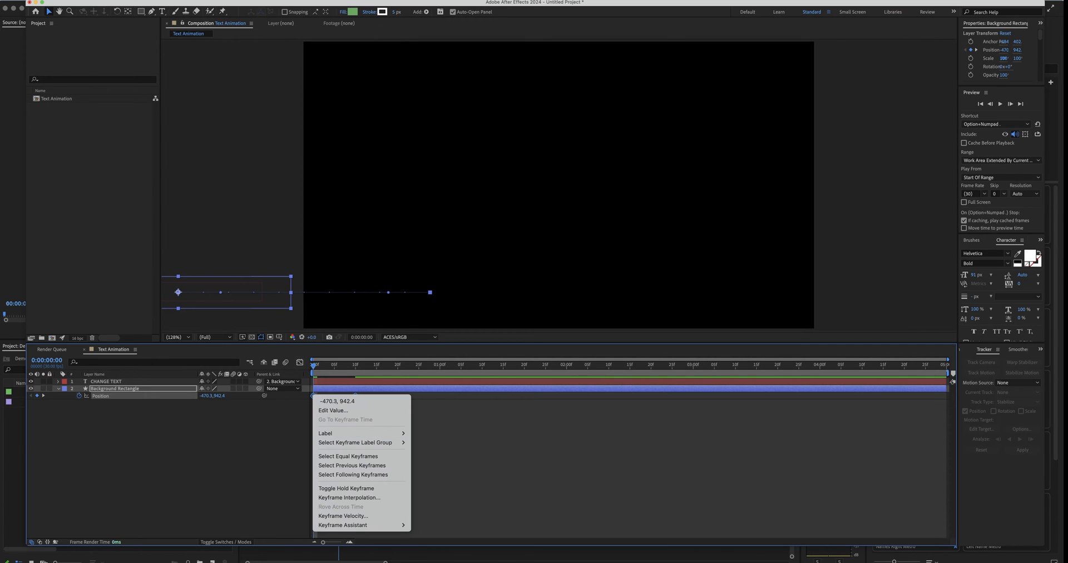
pyautogui.moveTo(356, 525)
pyautogui.click(434, 524)
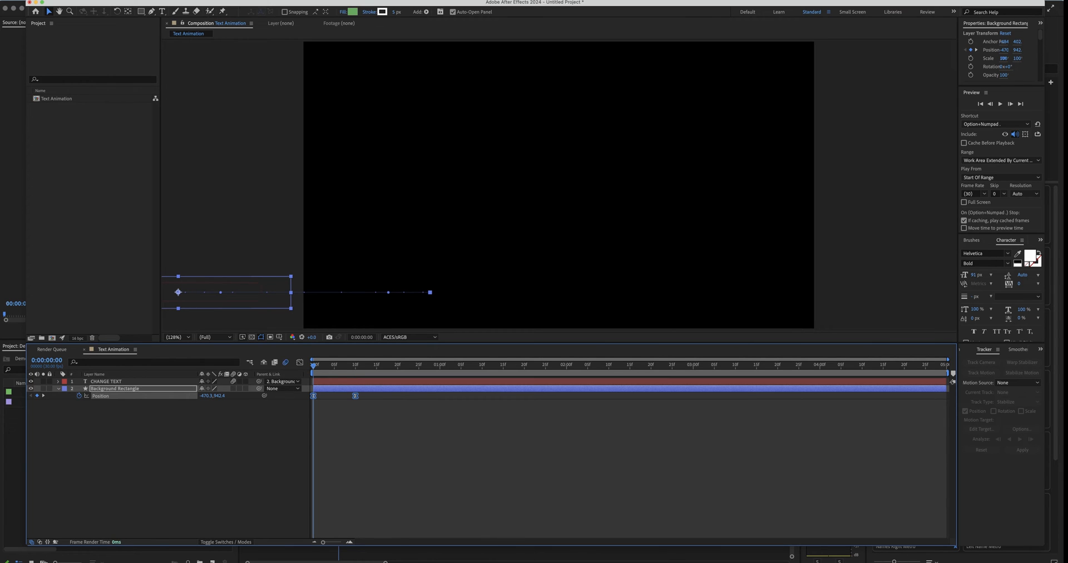
# Play back the slide-in animation twice, the second time from the start with nothing selected
pyautogui.press('space')
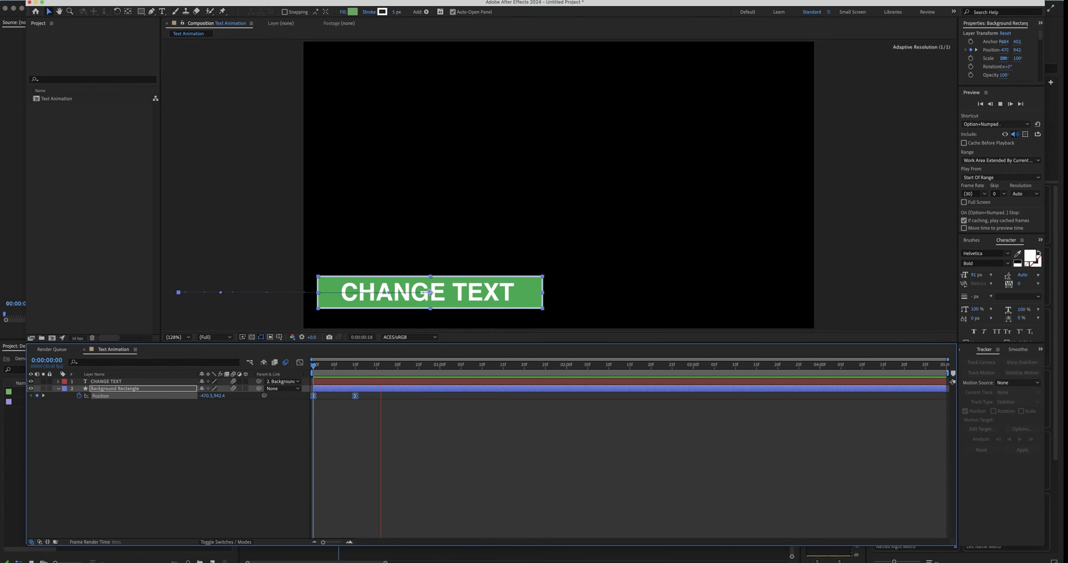
pyautogui.press('space')
pyautogui.press('F2')
pyautogui.press('Home')
pyautogui.press('space')
pyautogui.press('space')
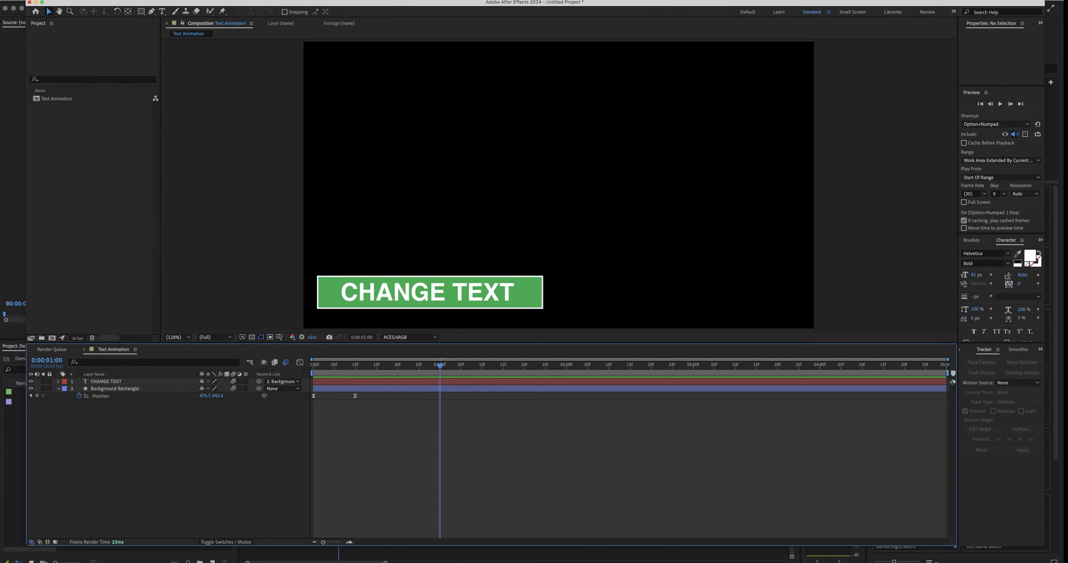
# Collapse the layer's keyframed properties and switch to the Essential Graphics workspace
pyautogui.press('u')
pyautogui.click(243, 1)
pyautogui.moveTo(251, 5)
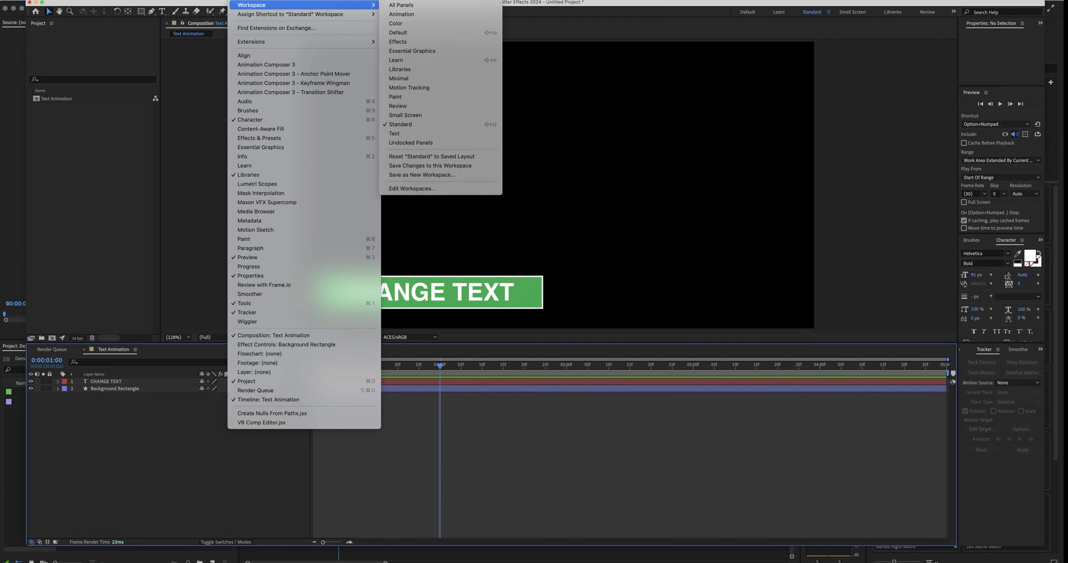
pyautogui.click(411, 50)
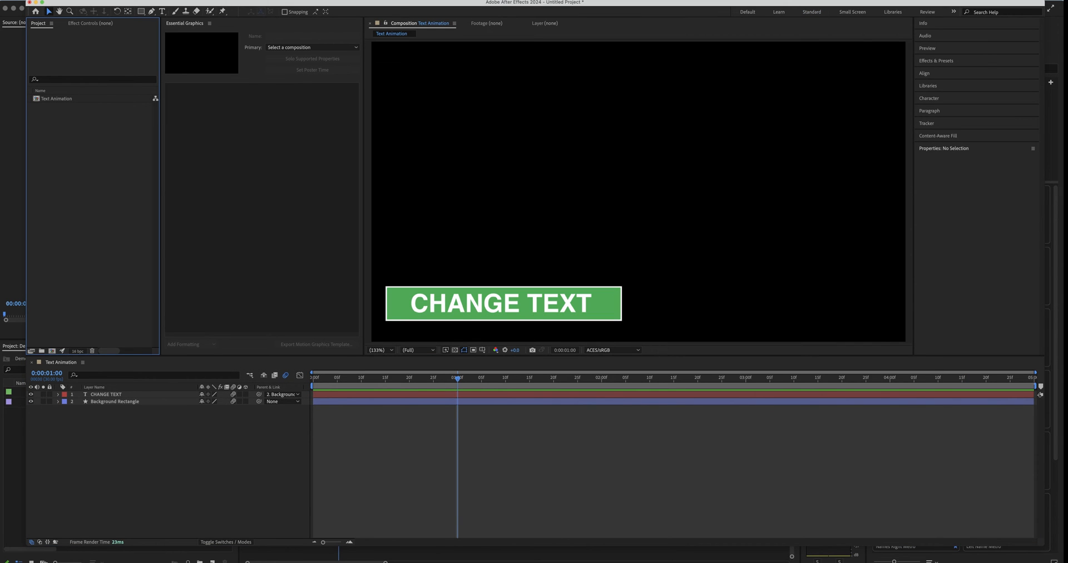
# Set Text Animation as the primary composition for the graphics template and solo its supported properties
pyautogui.click(312, 47)
pyautogui.click(312, 67)
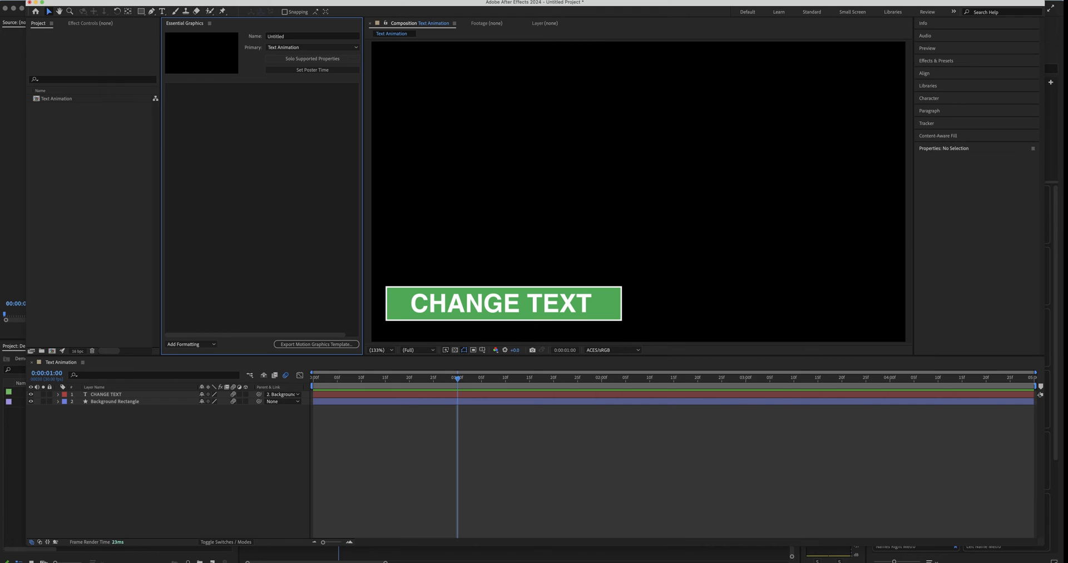
pyautogui.click(312, 59)
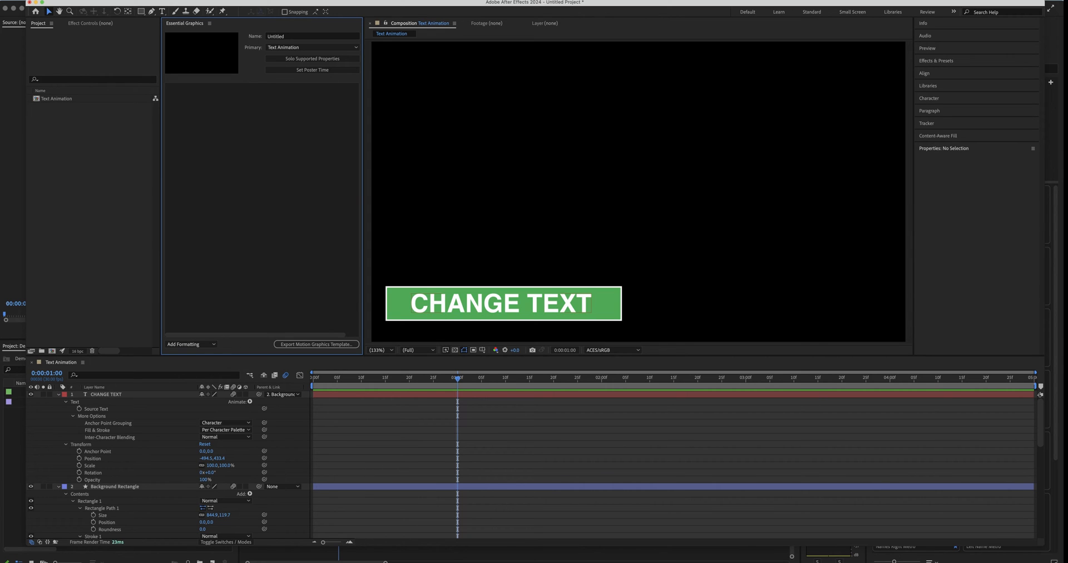
# Add the CHANGE TEXT layer's Source Text to the template with custom font selection, font size adjustment and faux styles enabled
pyautogui.moveTo(96, 409); pyautogui.dragTo(238, 180)
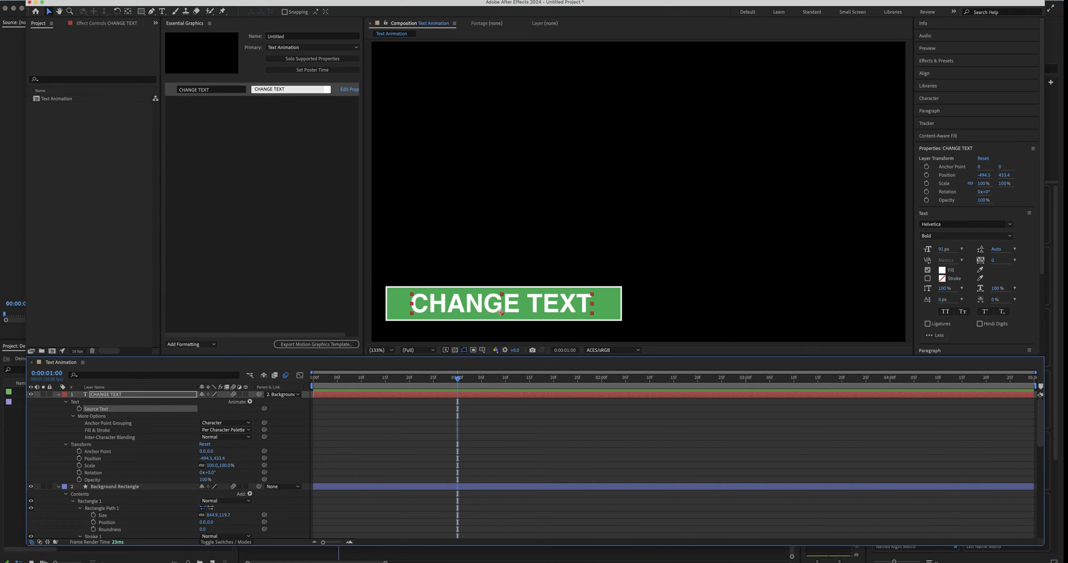
pyautogui.click(350, 89)
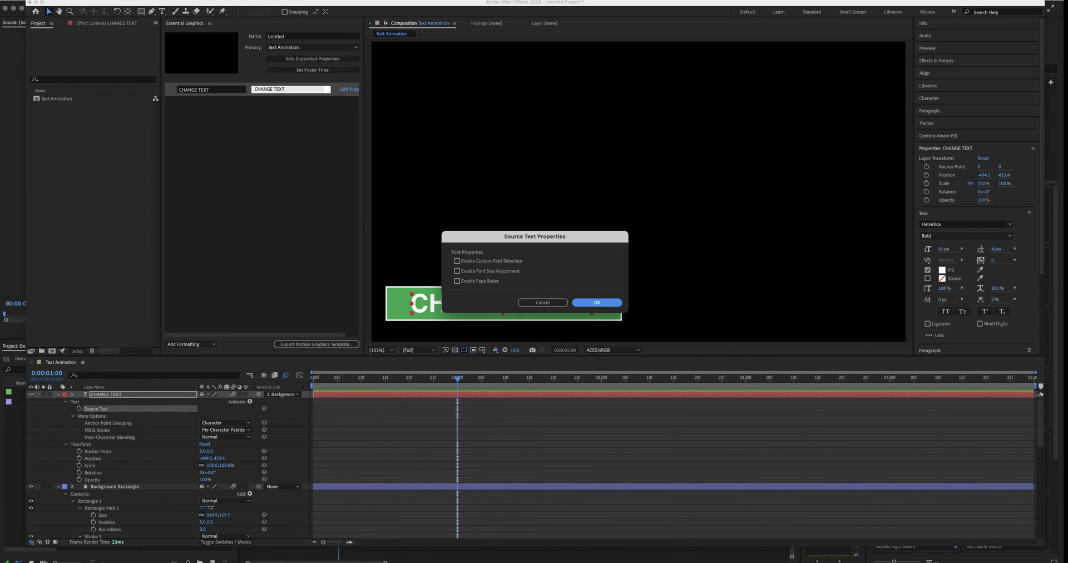
pyautogui.click(457, 261)
pyautogui.click(457, 271)
pyautogui.click(597, 302)
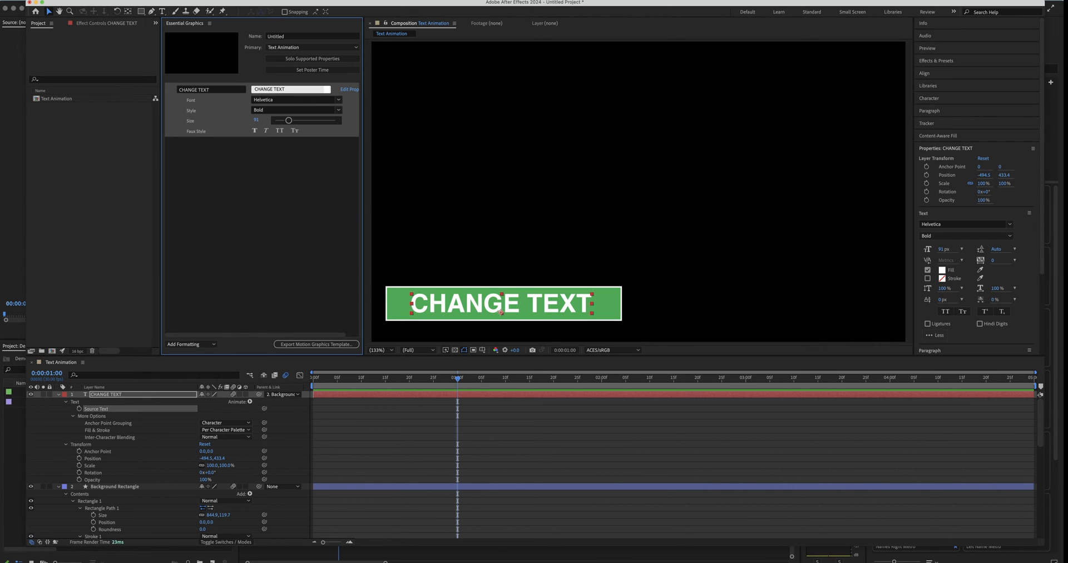
# Add the CHANGE TEXT layer's Position property to the template controls
pyautogui.click(92, 458)
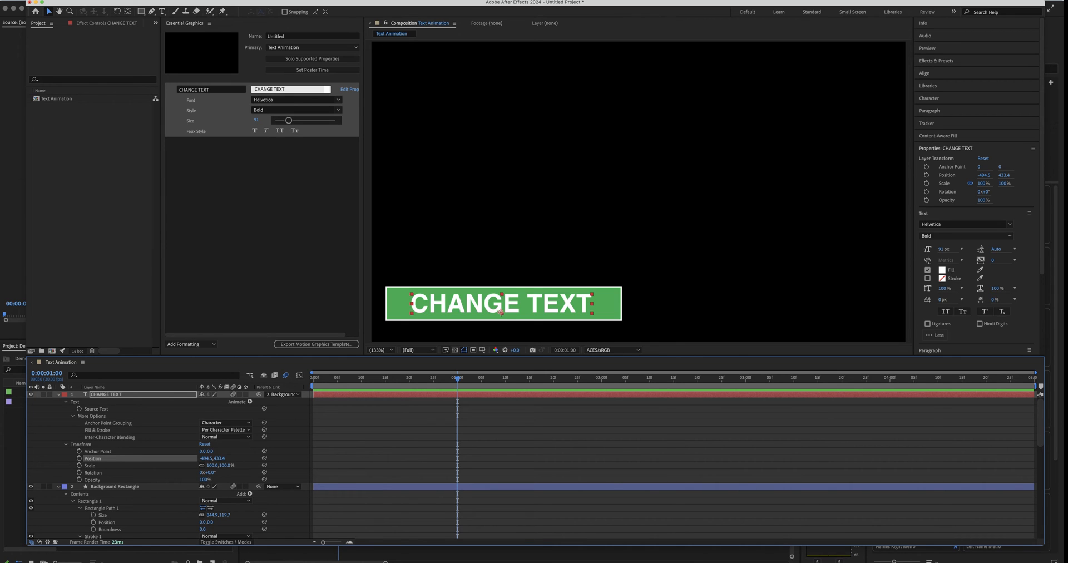
pyautogui.moveTo(92, 459); pyautogui.dragTo(194, 338)
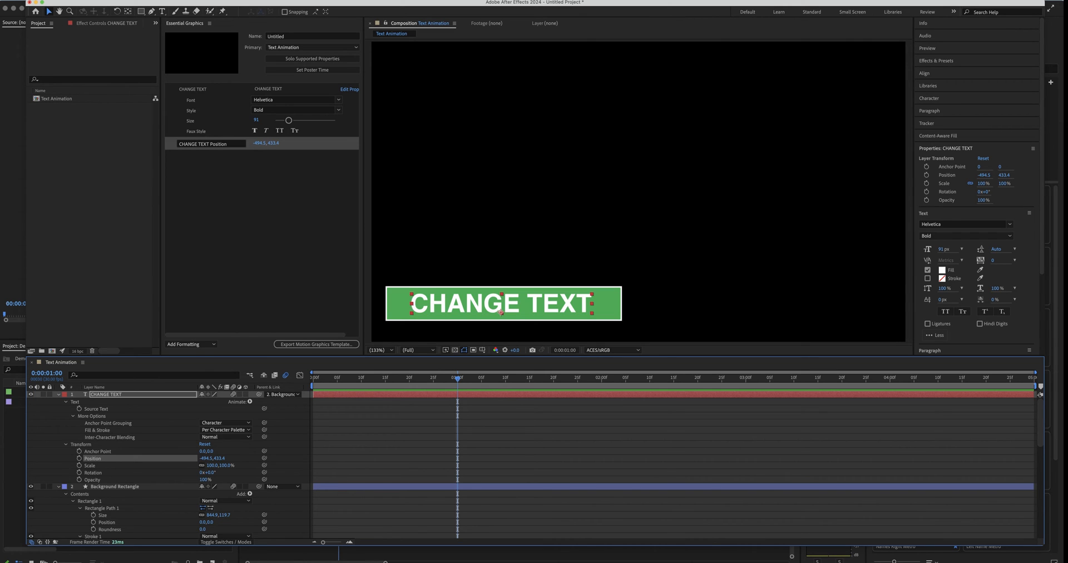
pyautogui.scroll(-3, 167, 462)
pyautogui.scroll(3, 167, 462)
# Find the Fill effect, apply it to the CHANGE TEXT layer and set its color to white, FFFFFF
pyautogui.click(936, 61)
pyautogui.click(937, 71)
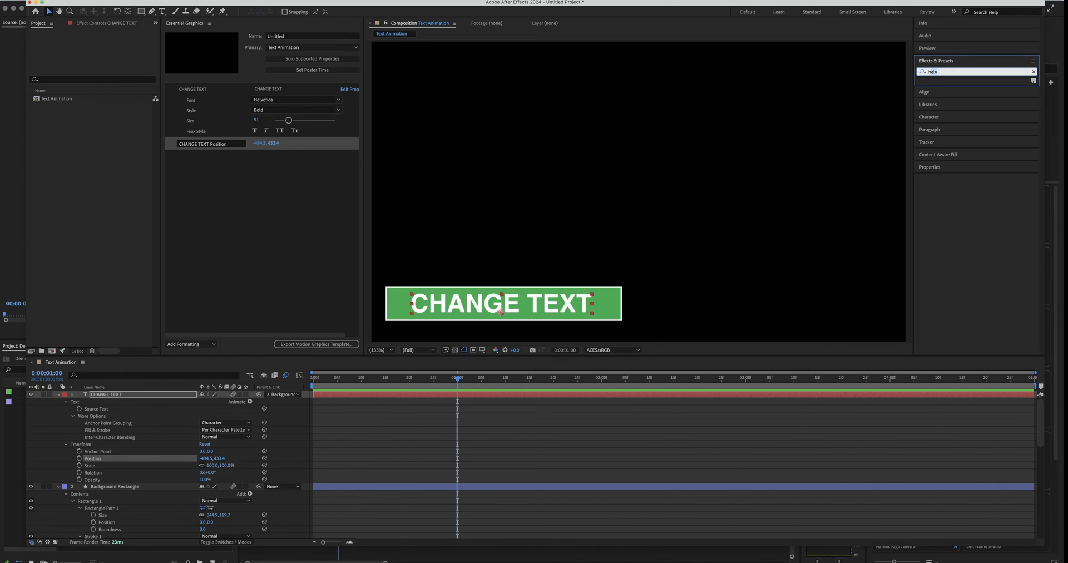
pyautogui.doubleClick(933, 72)
pyautogui.write('fill')
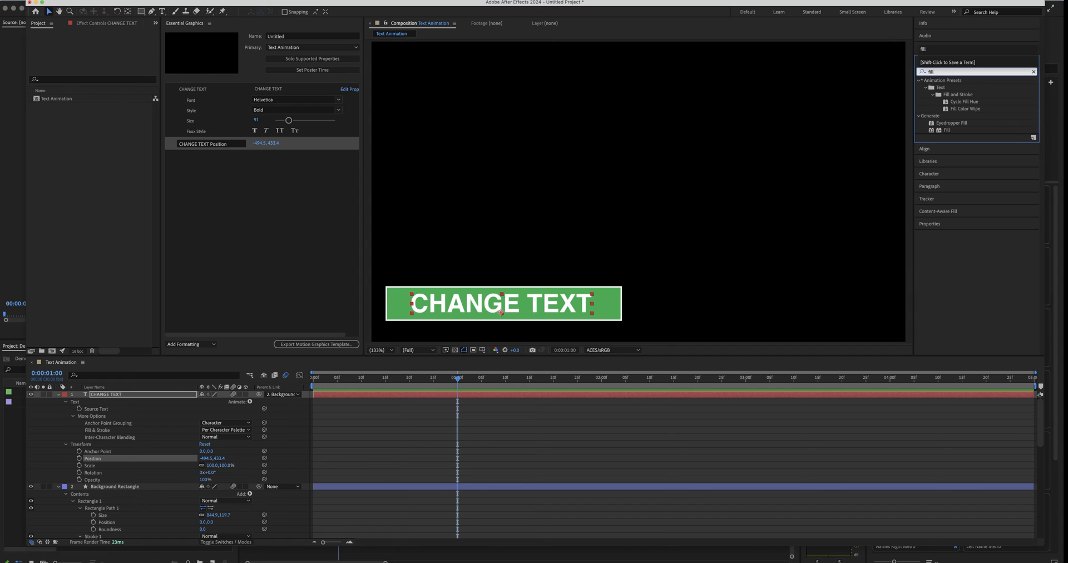
pyautogui.moveTo(946, 130); pyautogui.dragTo(501, 312)
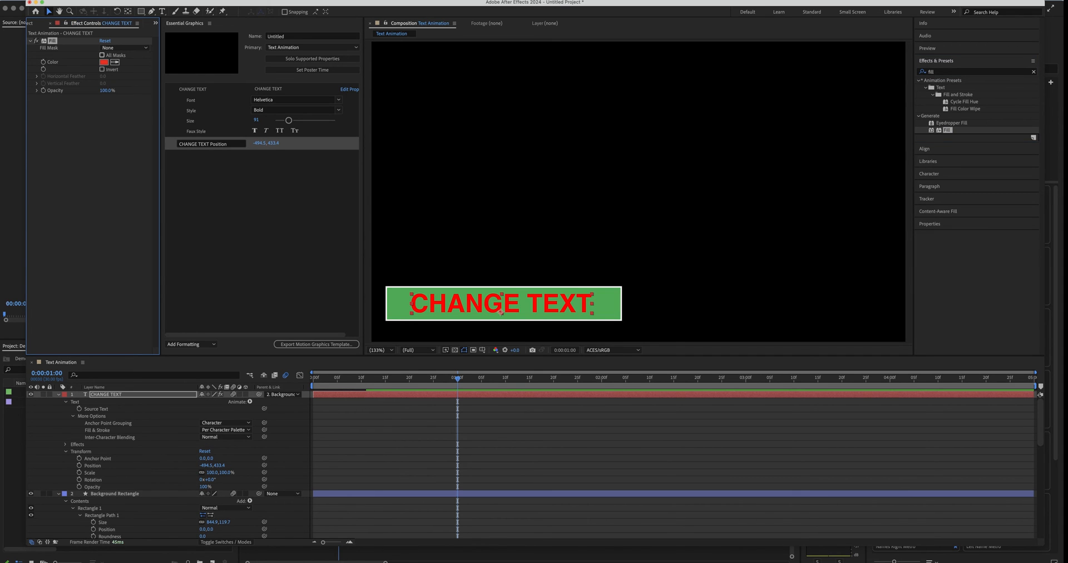
pyautogui.click(104, 62)
pyautogui.moveTo(740, 307); pyautogui.dragTo(711, 289)
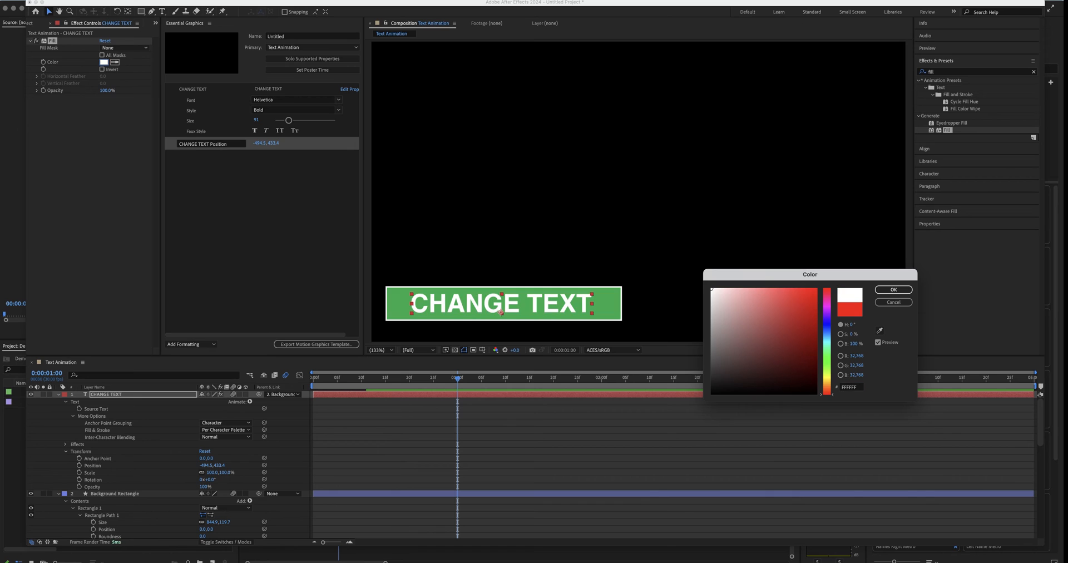
pyautogui.press('Return')
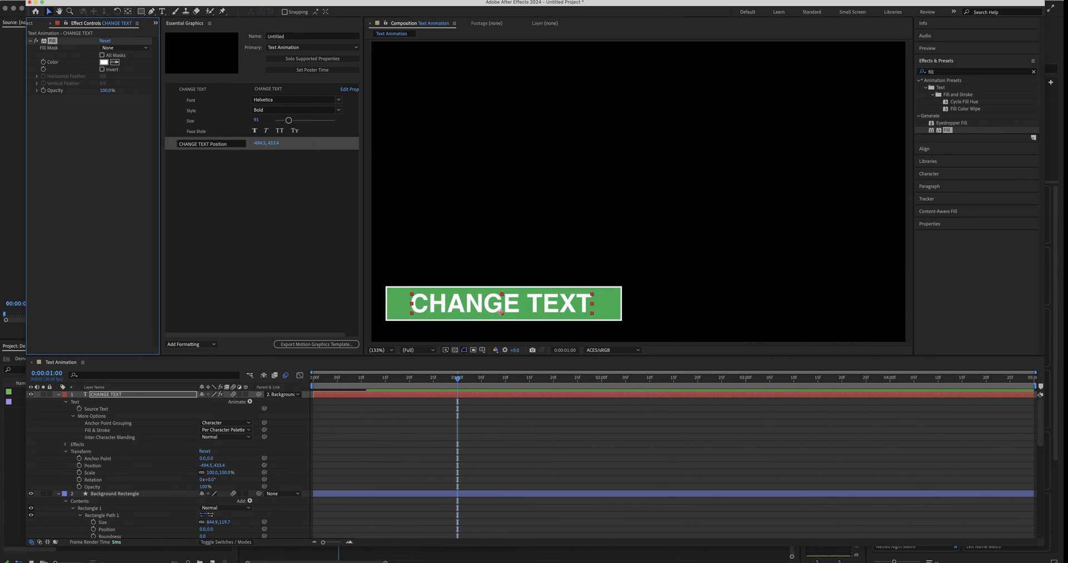
# Add the Color property of the CHANGE TEXT layer's Fill effect to the template controls
pyautogui.click(65, 444)
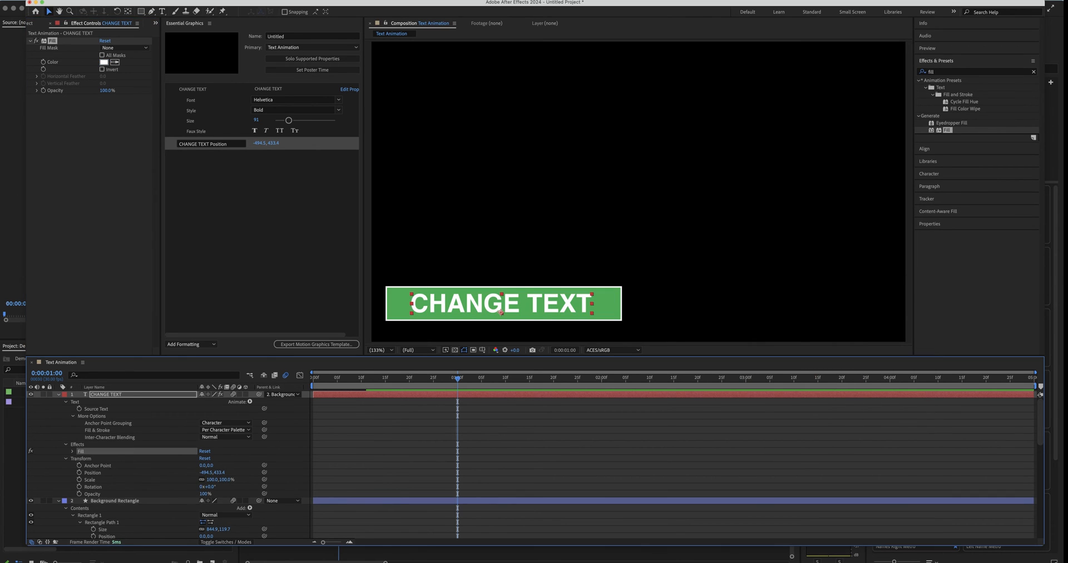
pyautogui.click(73, 452)
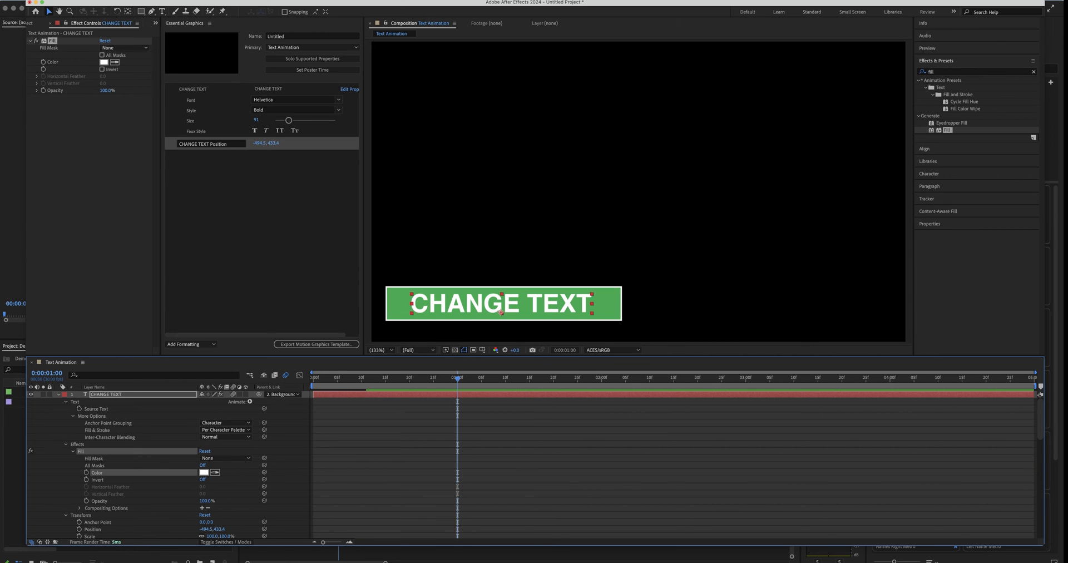
pyautogui.moveTo(129, 442); pyautogui.dragTo(223, 167)
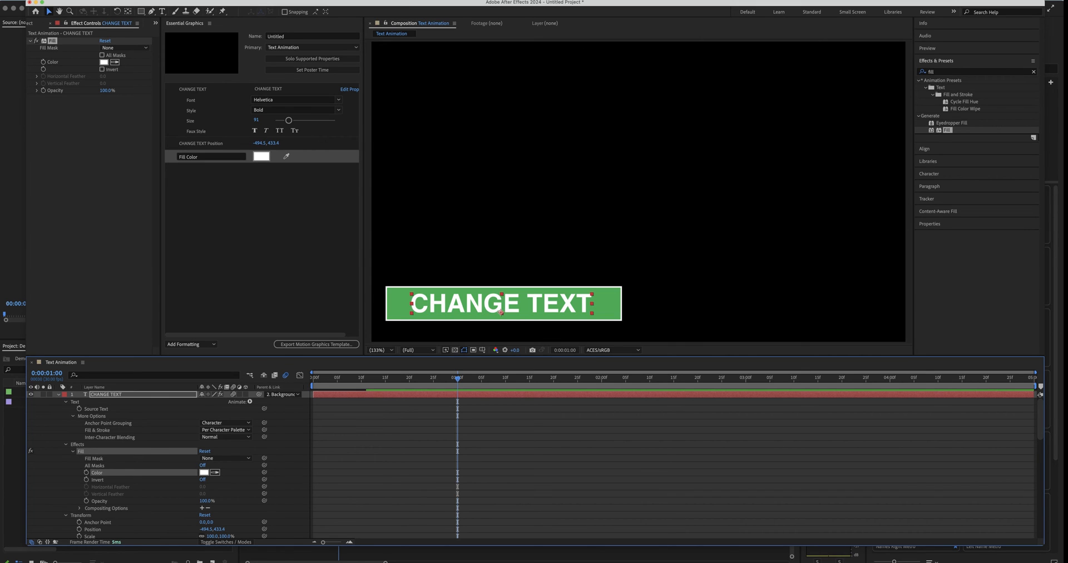
# Add the Background Rectangle's Stroke 1 Color and Rectangle Path 1 Size to the template controls
pyautogui.press('u')
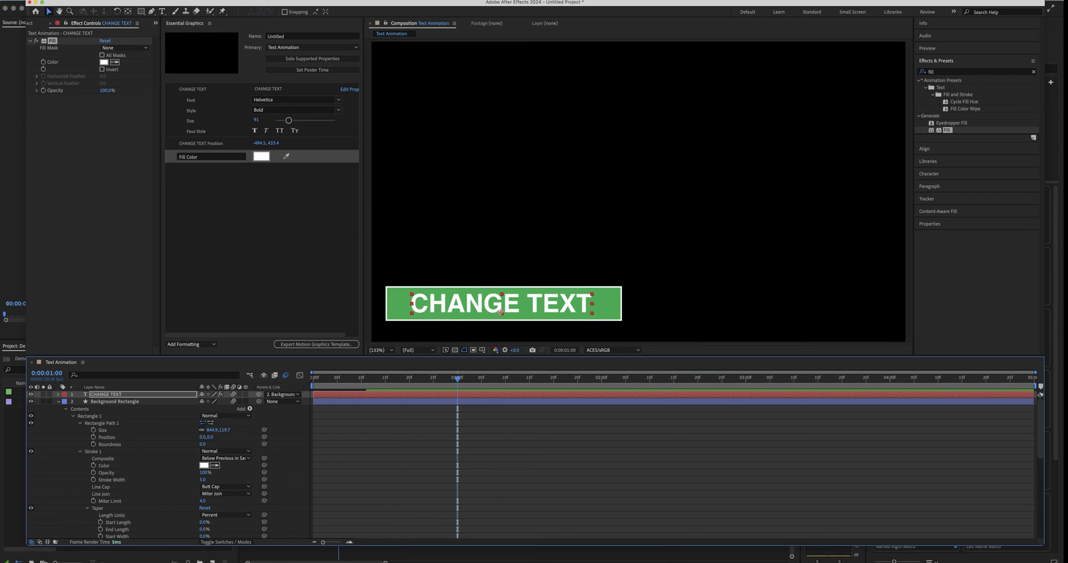
pyautogui.moveTo(104, 465)
pyautogui.mouseDown()
pyautogui.moveTo(212, 234)
pyautogui.moveTo(206, 170)
pyautogui.mouseUp()
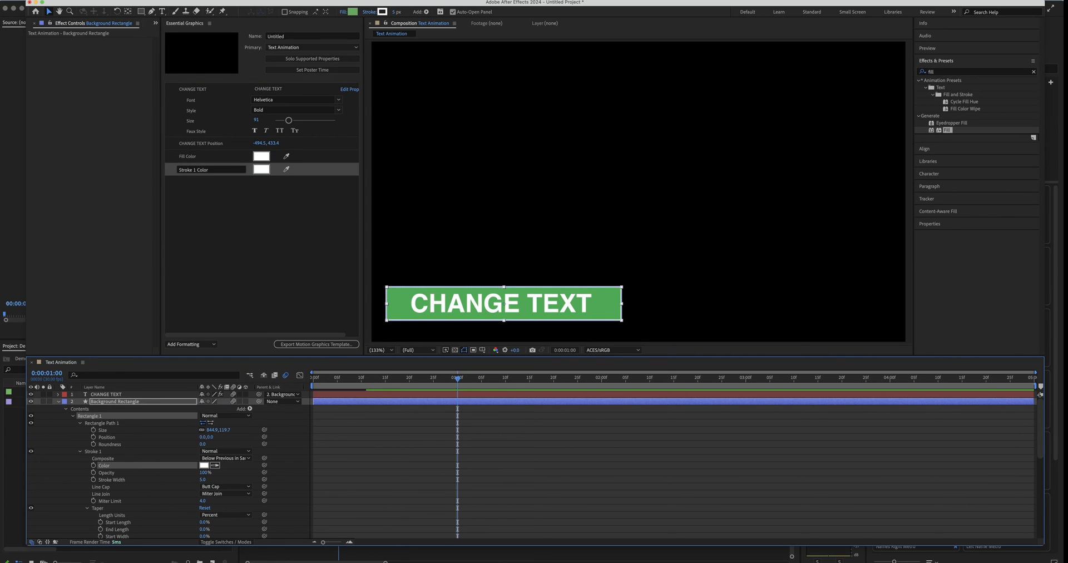
pyautogui.click(80, 451)
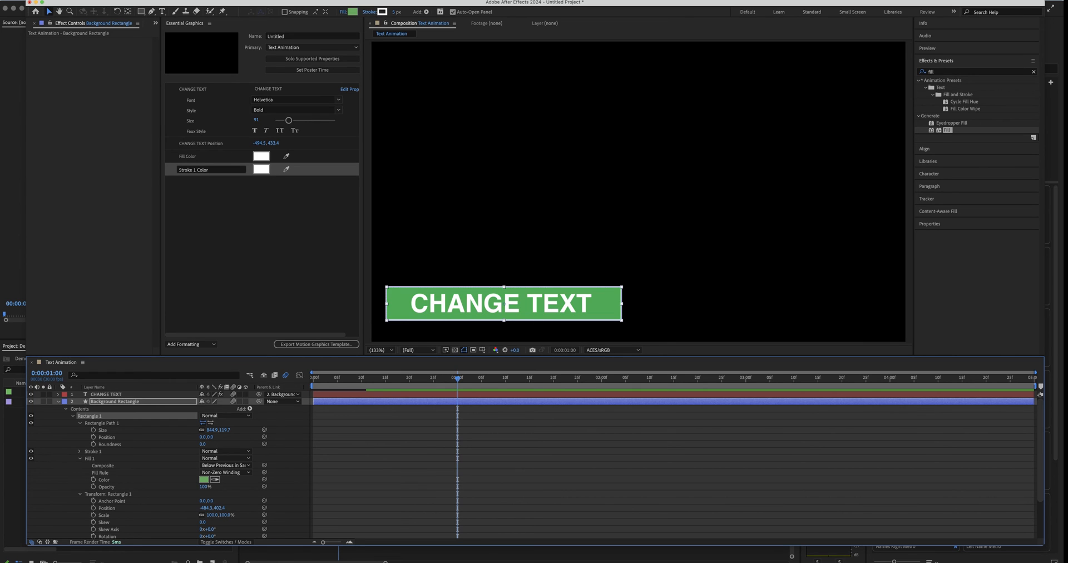
pyautogui.moveTo(103, 430); pyautogui.dragTo(211, 183)
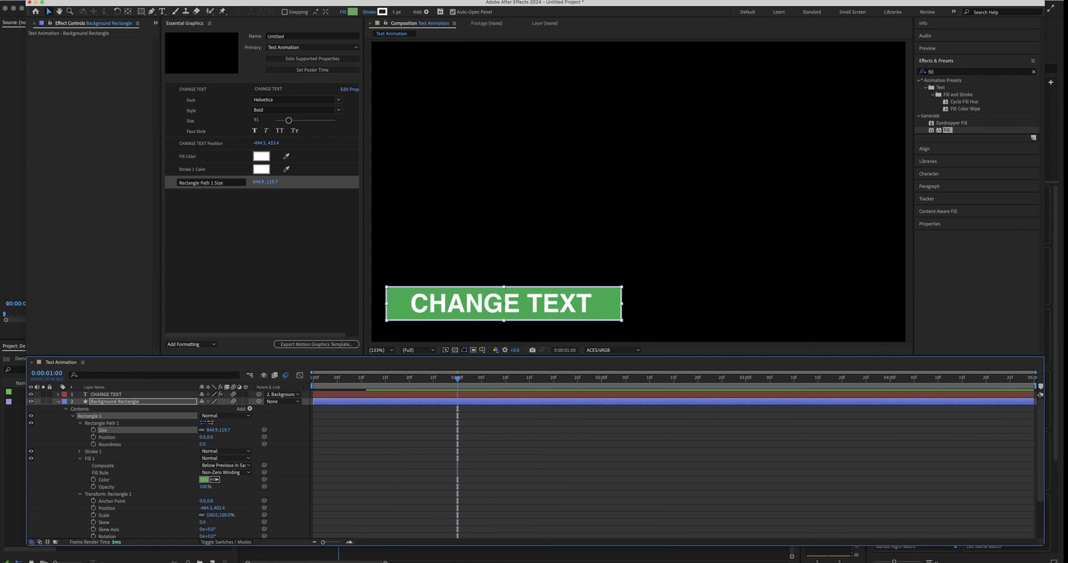
# Add the Background Rectangle's Fill 1 Color to the template controls
pyautogui.click(73, 416)
pyautogui.click(72, 415)
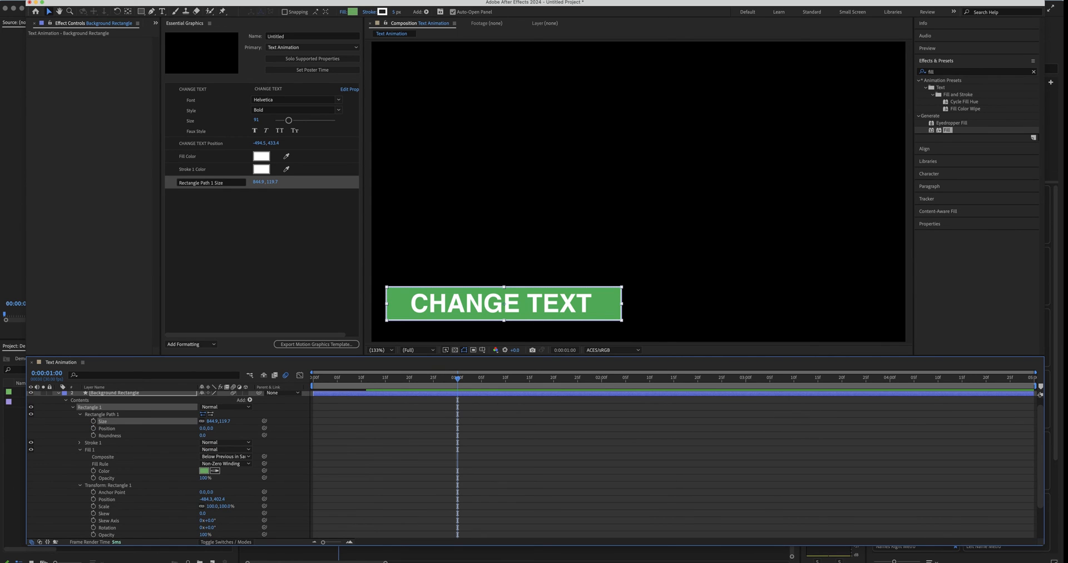
pyautogui.moveTo(104, 471); pyautogui.dragTo(211, 195)
pyautogui.click(262, 251)
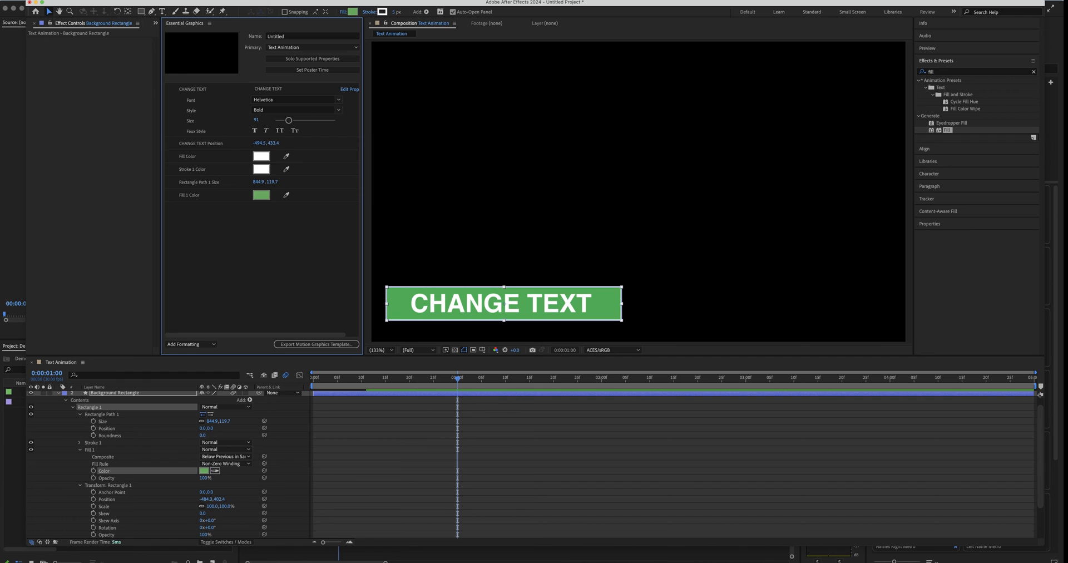
# Name the graphics template Text in Left and save the project as Text.aep
pyautogui.click(311, 36)
pyautogui.press('super+a')
pyautogui.write('Text')
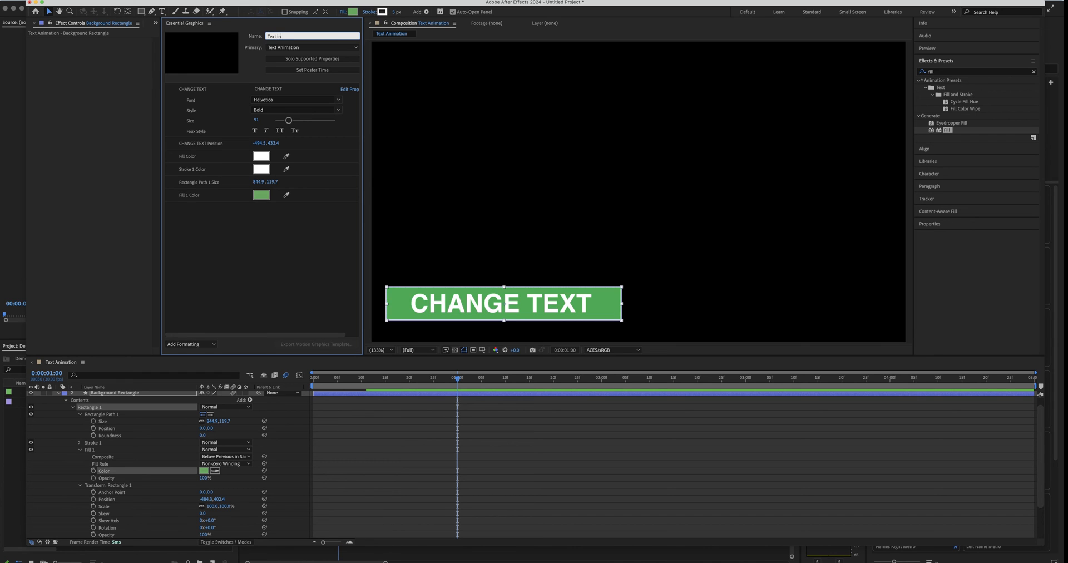
pyautogui.write(' in Left')
pyautogui.press('Return')
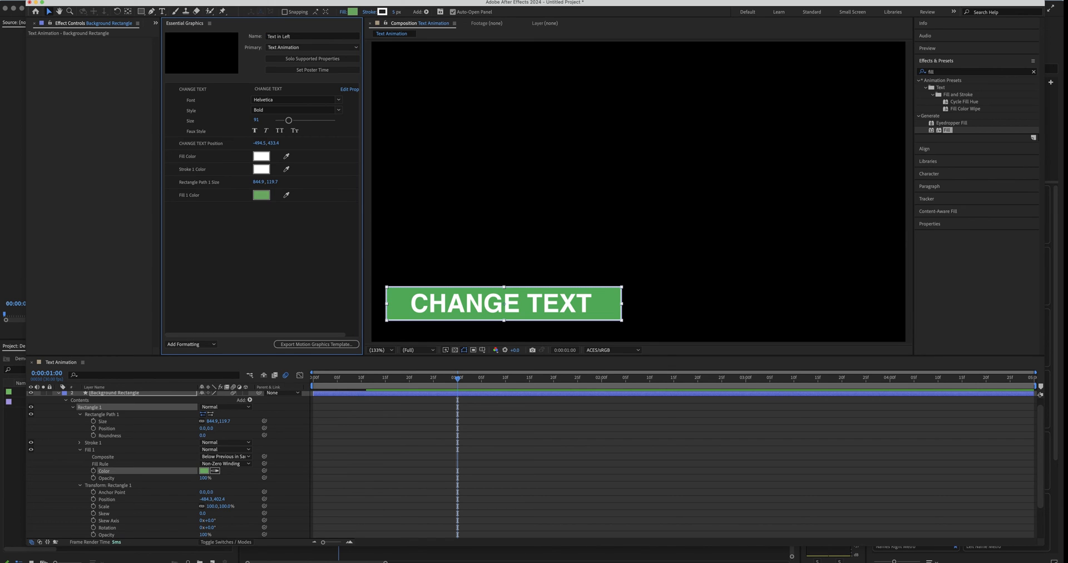
pyautogui.click(64, 2)
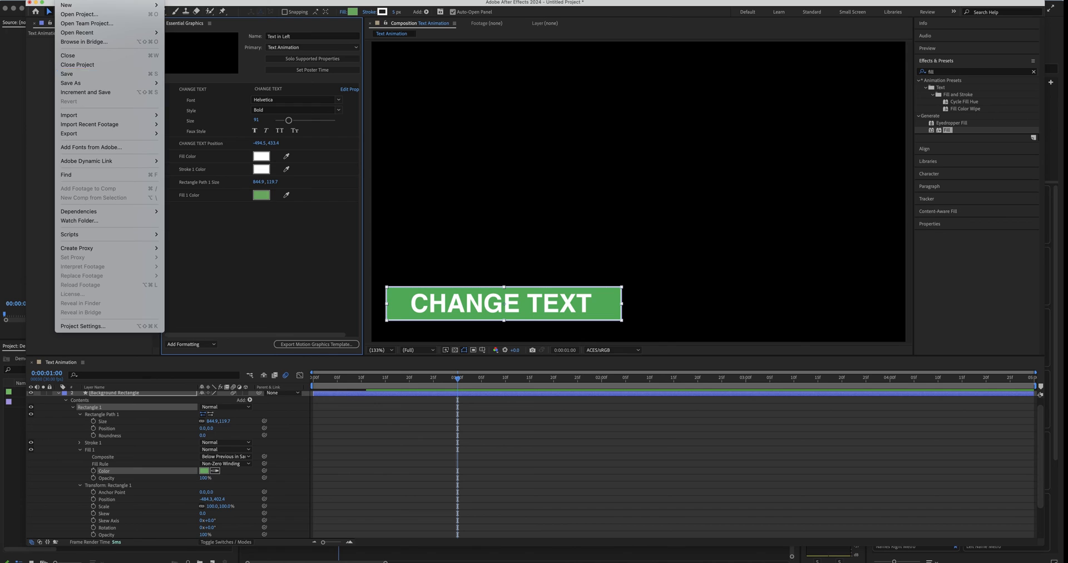
pyautogui.click(110, 74)
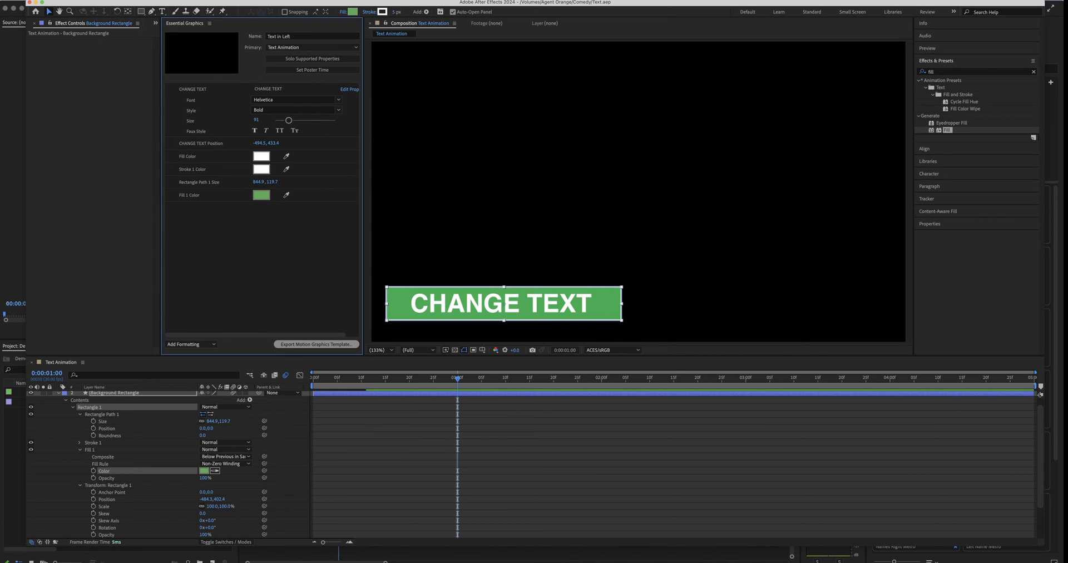
# Export the motion graphics template to My Library with the keyword Left Text Box, continuing despite the unsynced font
pyautogui.click(316, 344)
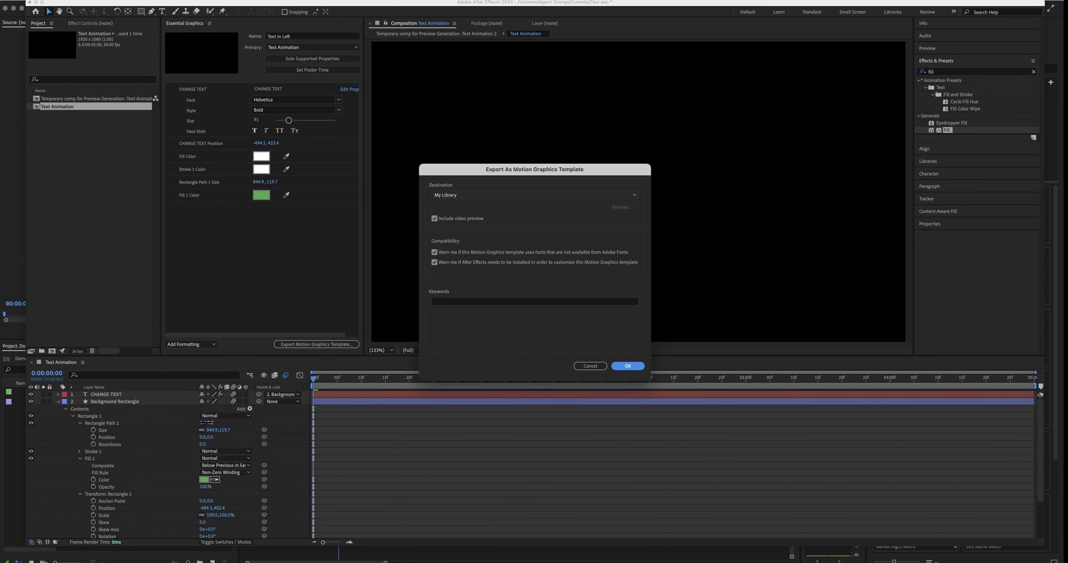
pyautogui.click(434, 301)
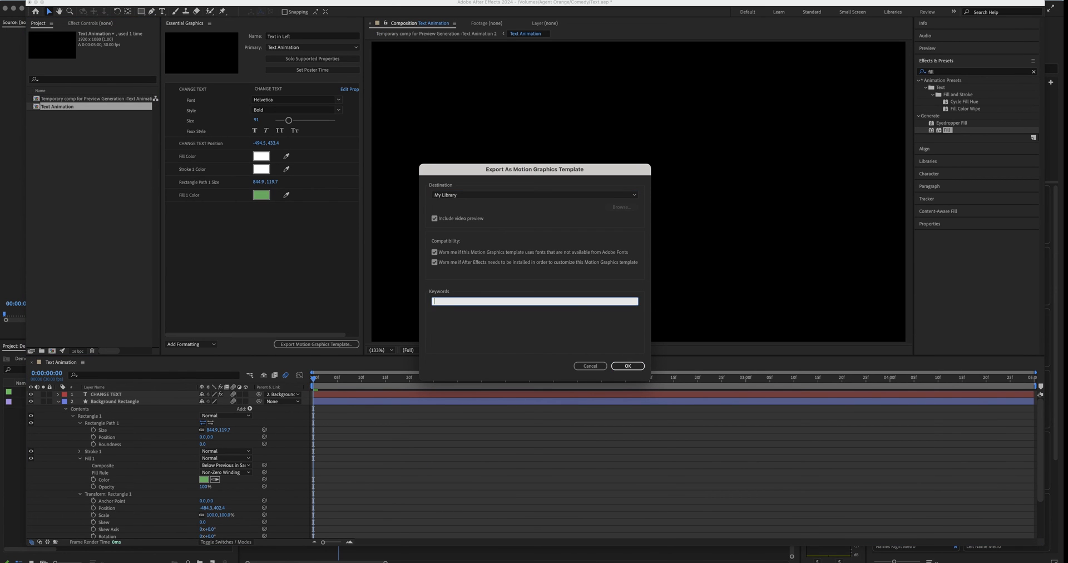
pyautogui.write('Left Text Box')
pyautogui.press('Return')
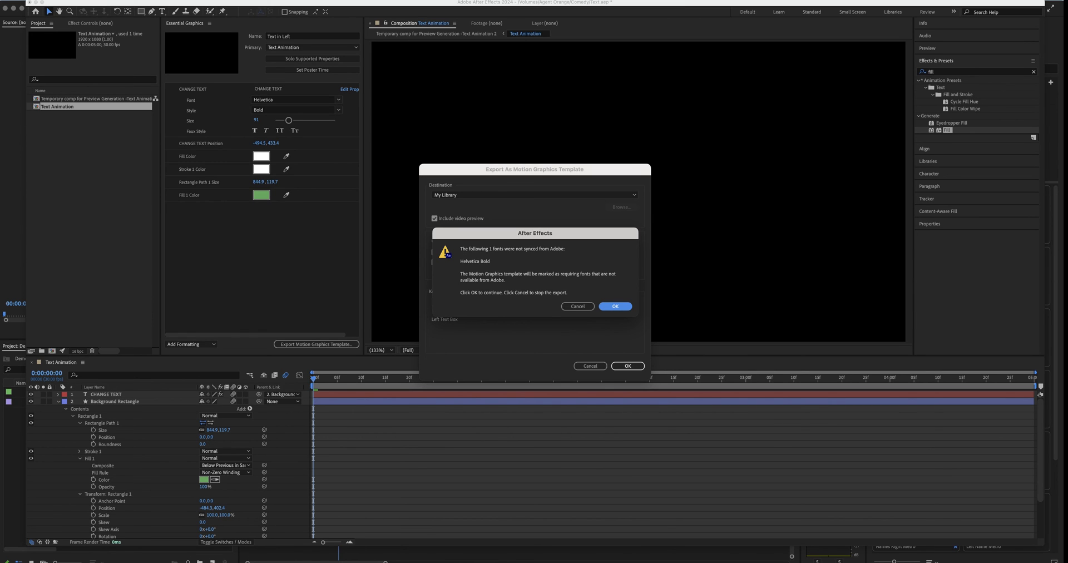
pyautogui.press('Return')
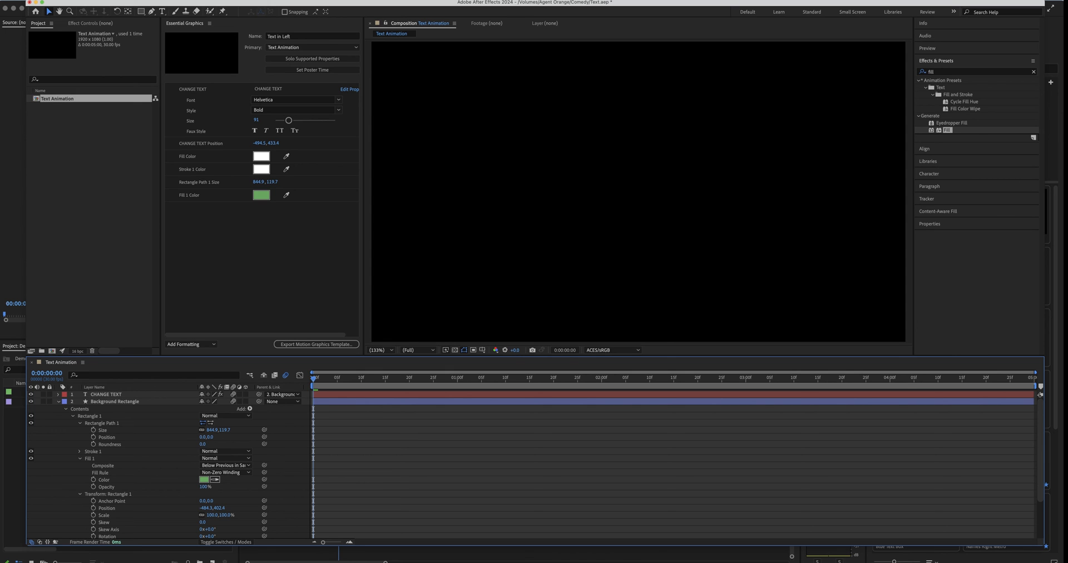
# Switch to Premiere Pro, place the Text in Left template above the start of Money.mp4 and play it back
pyautogui.press('super+Tab')
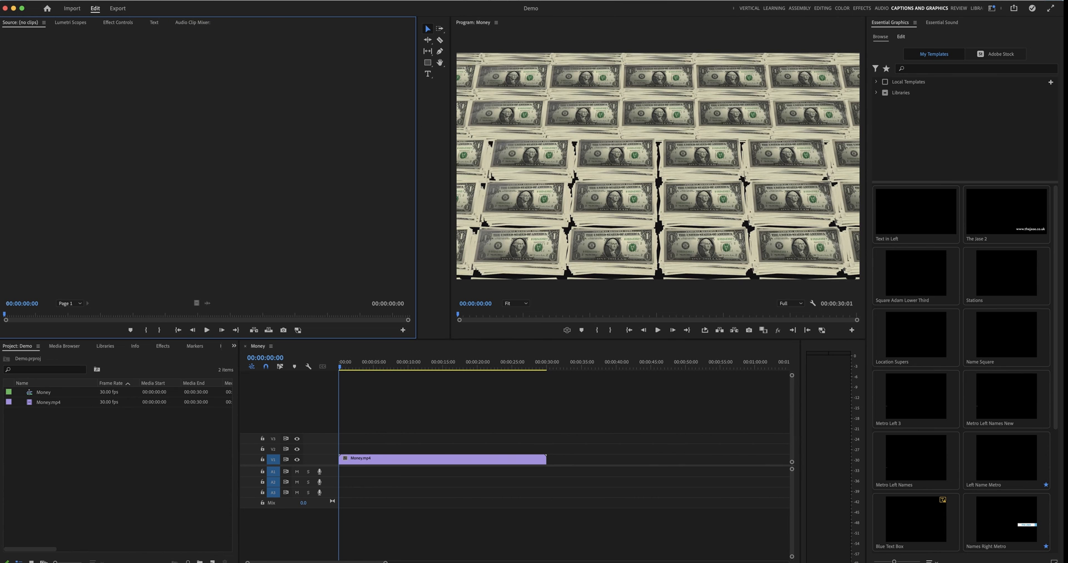
pyautogui.click(916, 212)
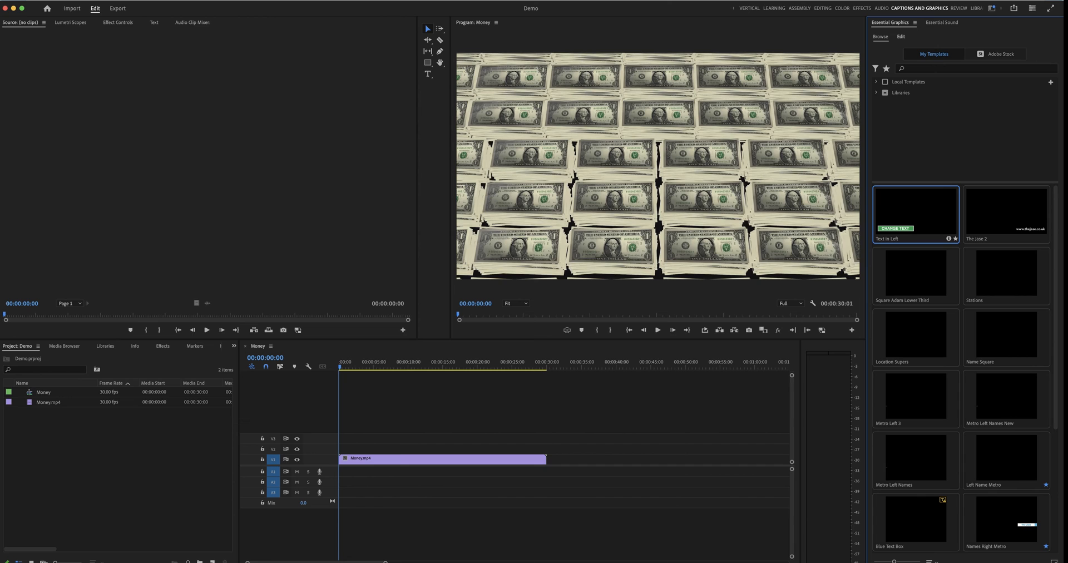
pyautogui.moveTo(916, 211); pyautogui.dragTo(353, 449)
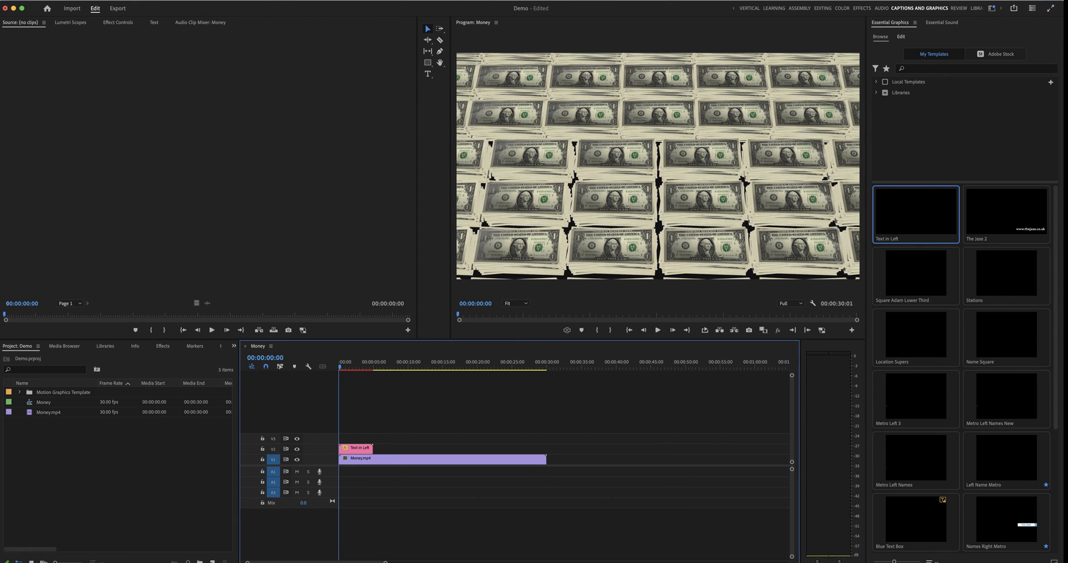
pyautogui.press('space')
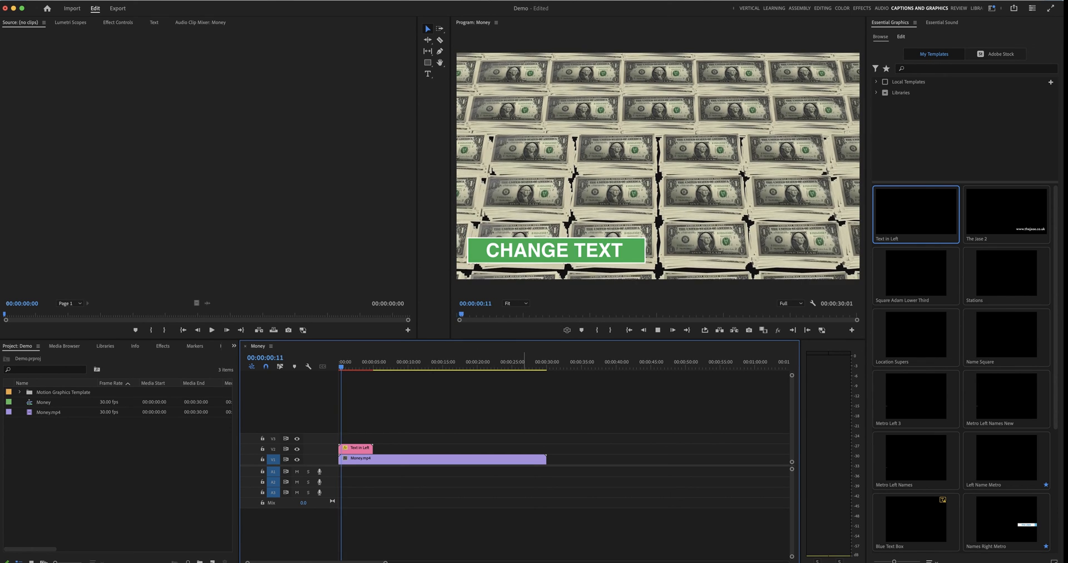
pyautogui.press('space')
# Change the Text in Left clip's title text to MONEY!
pyautogui.click(359, 449)
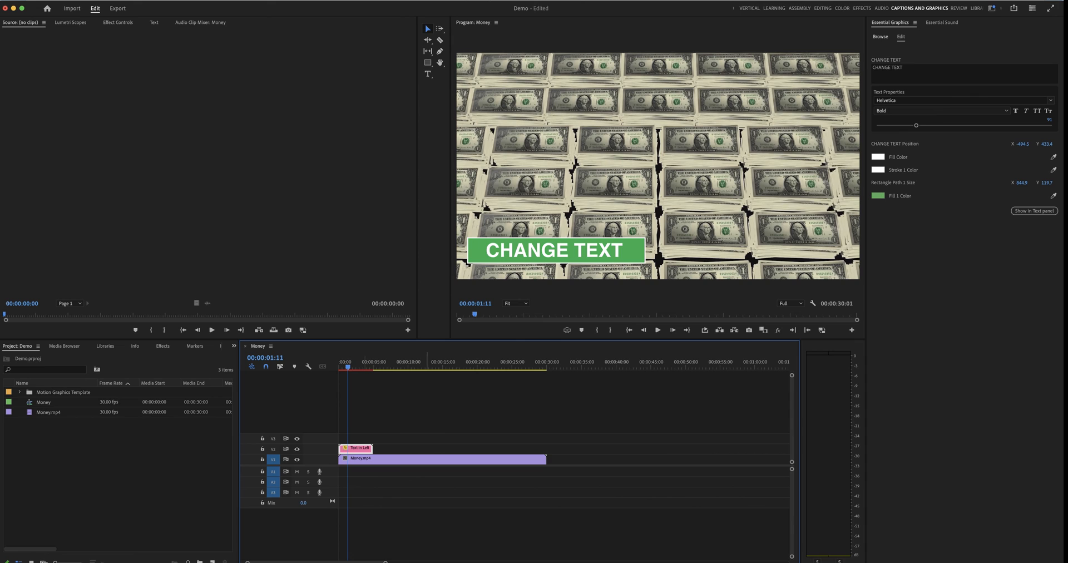
pyautogui.click(889, 67)
pyautogui.write('MONEY!')
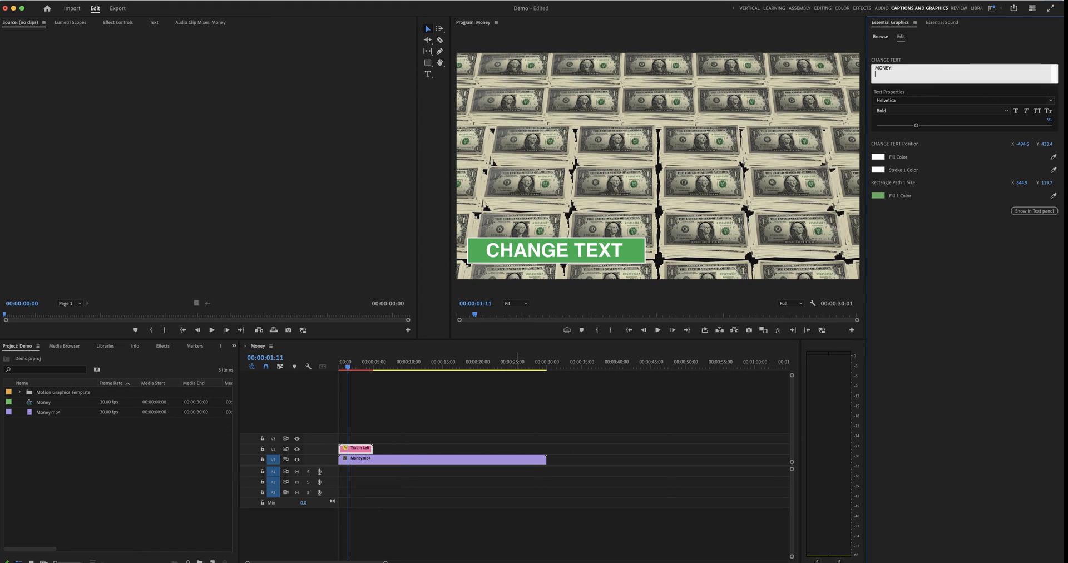
pyautogui.click(468, 401)
pyautogui.click(359, 448)
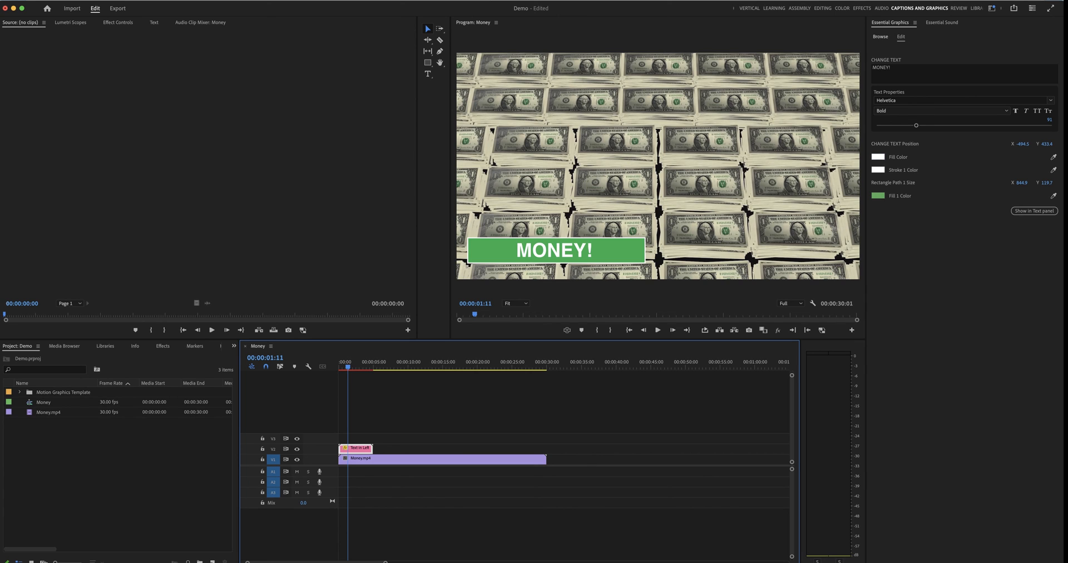
# Set the title background's Fill 1 Color to dark red, 922323
pyautogui.click(878, 195)
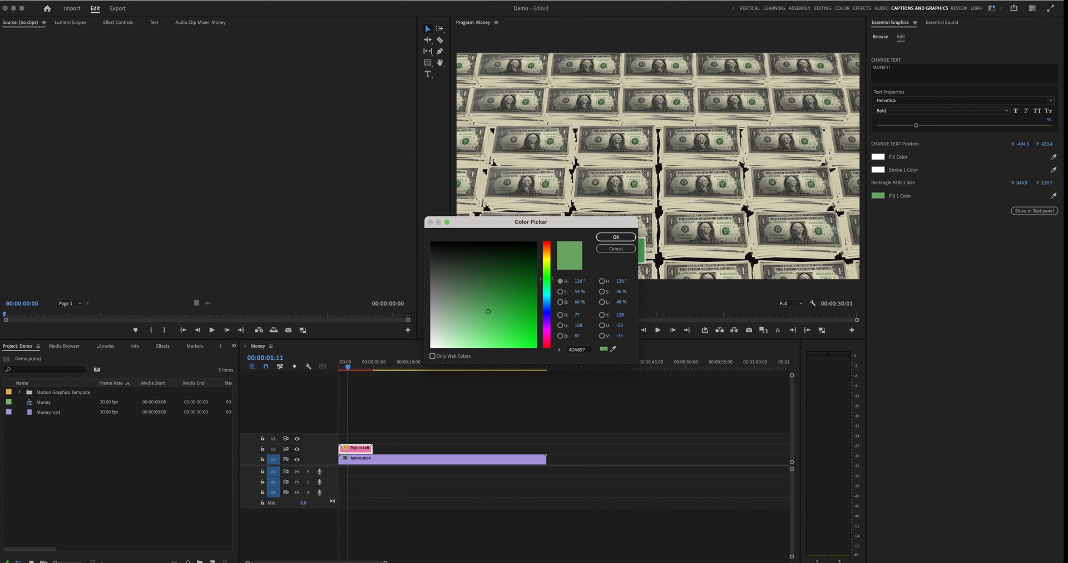
pyautogui.moveTo(547, 278); pyautogui.dragTo(547, 242)
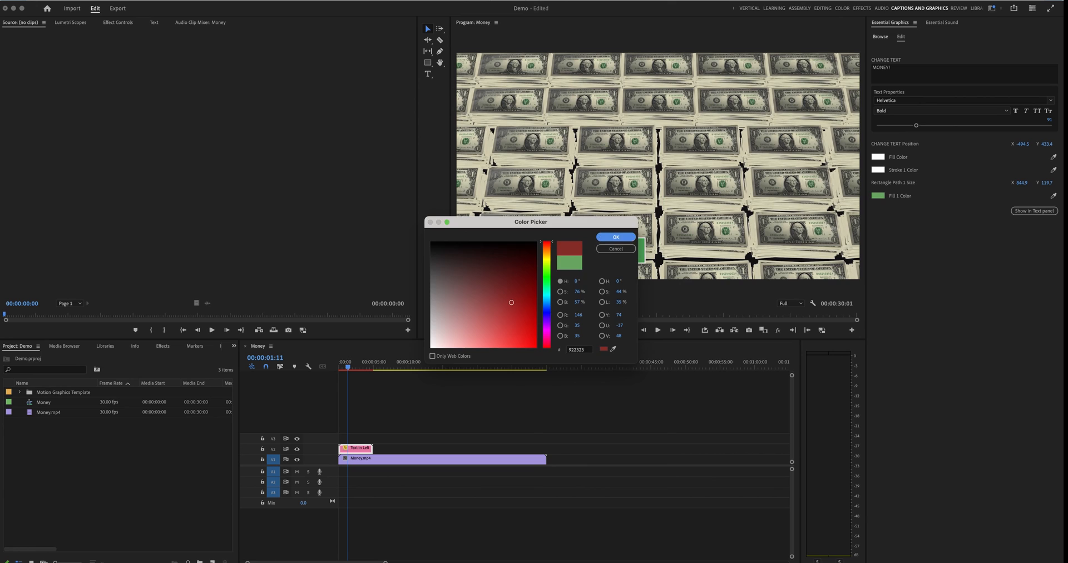
pyautogui.click(616, 237)
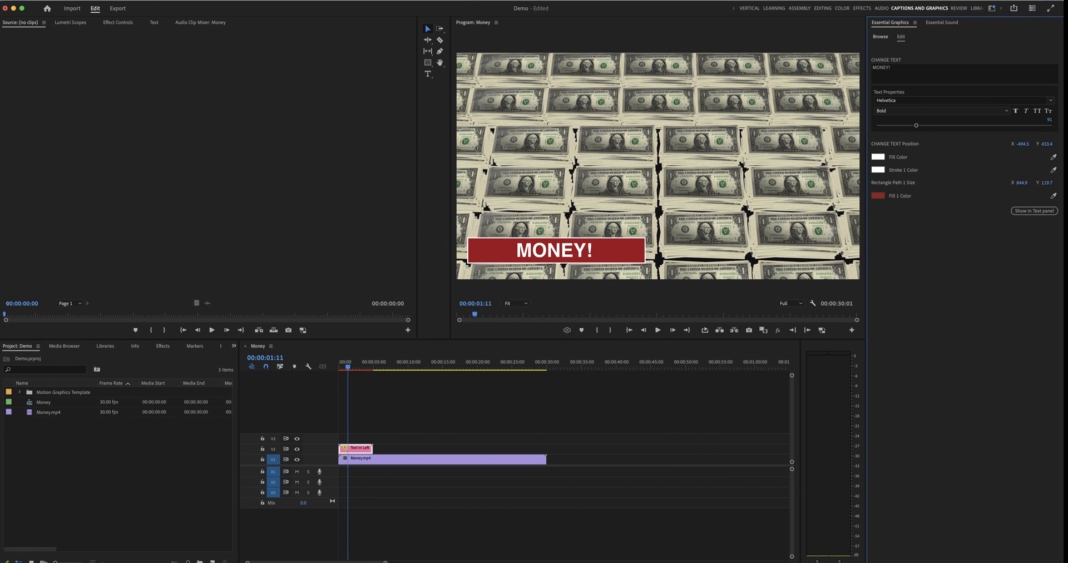
# Set the title background's Stroke 1 Color to black
pyautogui.click(878, 170)
pyautogui.moveTo(532, 259); pyautogui.dragTo(538, 241)
pyautogui.press('Return')
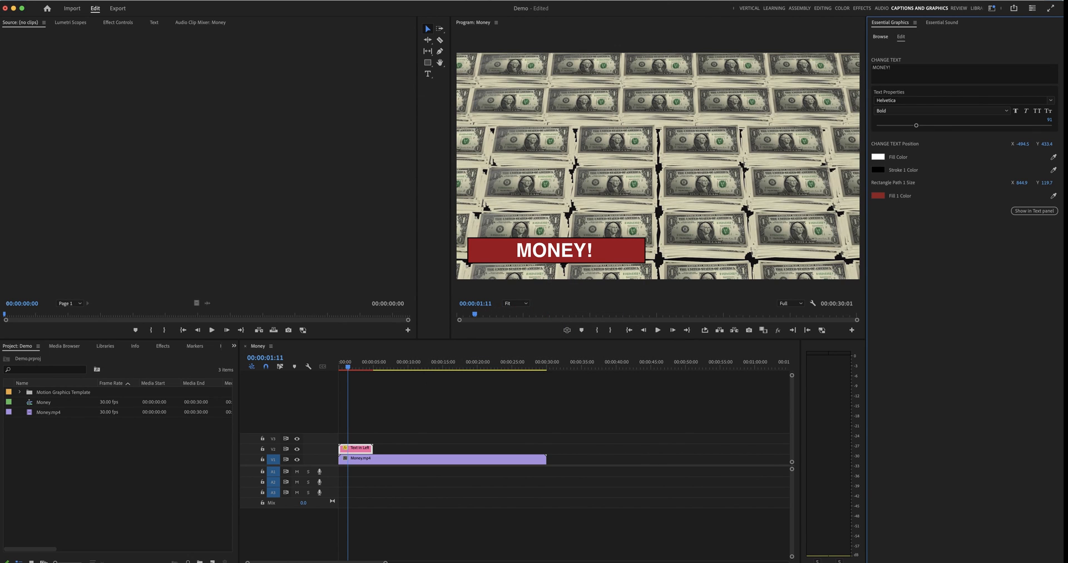
# Adjust the title's layout to font size 100, text position -504.5, 438.4 and rectangle size 859.9 by 121.9
pyautogui.moveTo(916, 125); pyautogui.dragTo(921, 125)
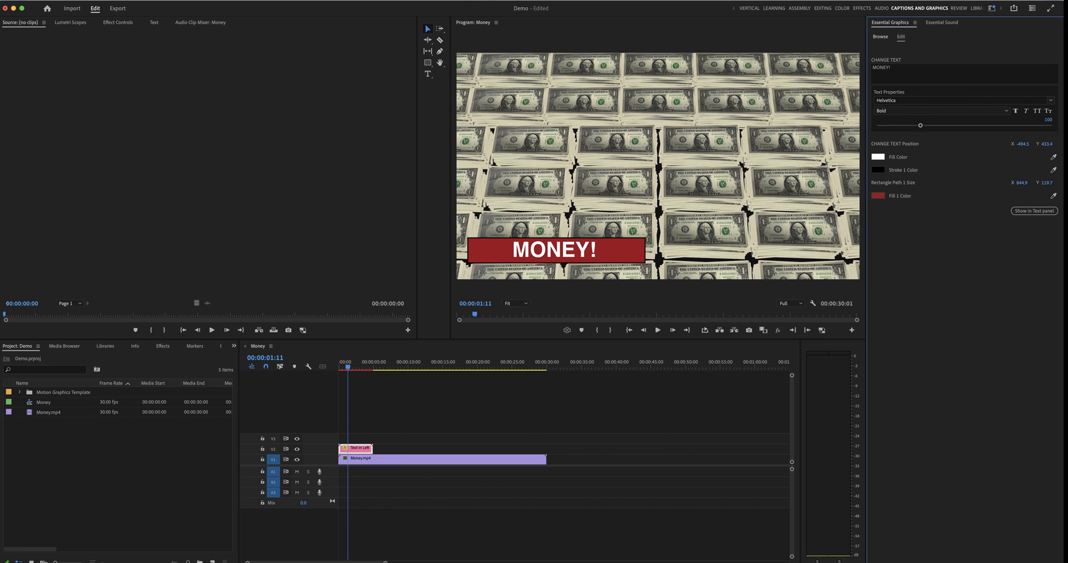
pyautogui.moveTo(1022, 143); pyautogui.dragTo(1047, 144)
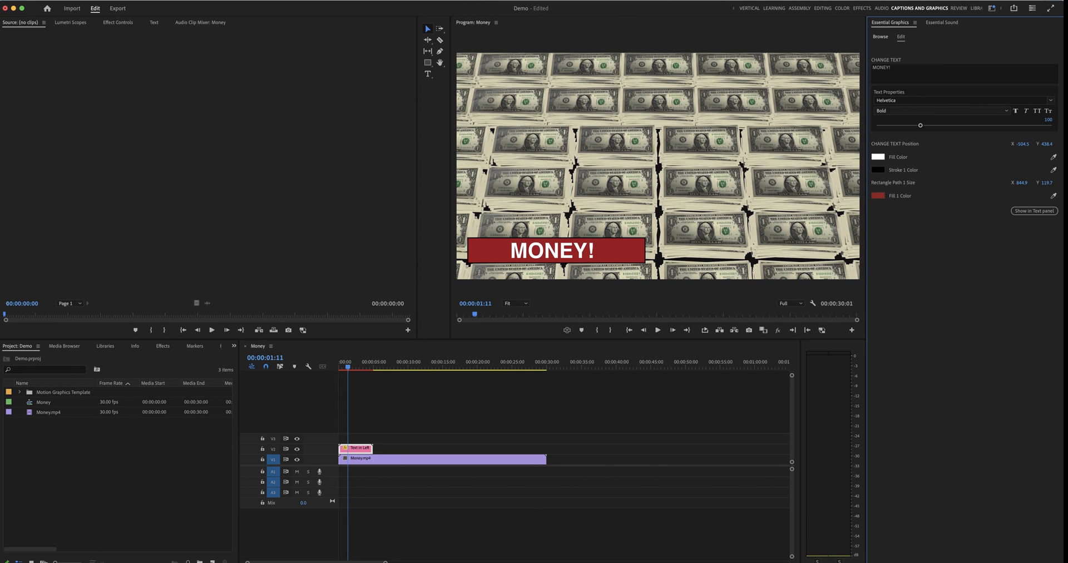
pyautogui.moveTo(1022, 183)
pyautogui.mouseDown()
pyautogui.moveTo(885, 183)
pyautogui.moveTo(1040, 183)
pyautogui.moveTo(1030, 182)
pyautogui.mouseUp()
# Play the sequence from the start to preview the customized title, and return to browsing the graphics templates
pyautogui.press('space')
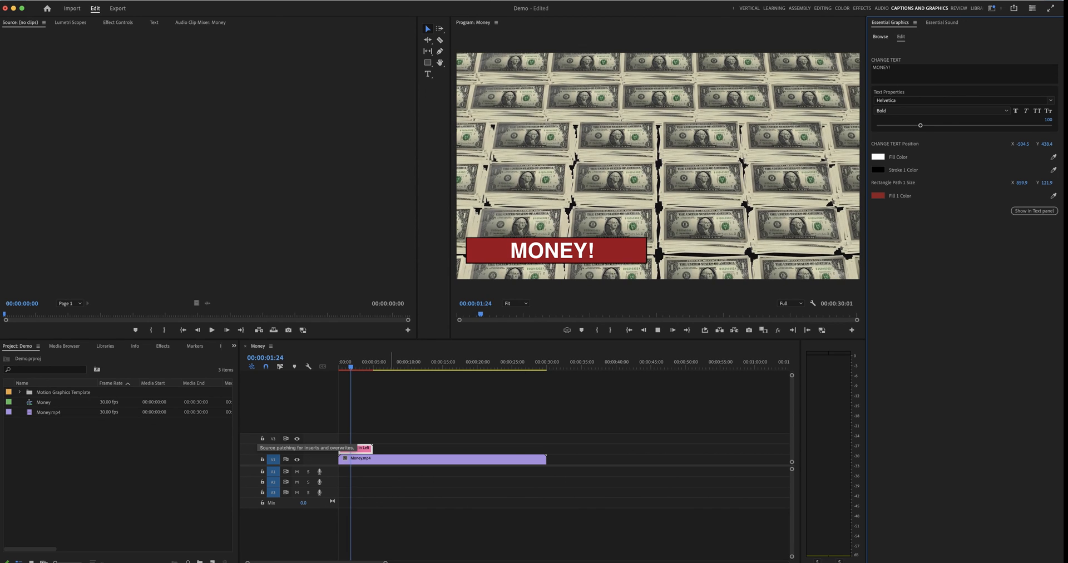
pyautogui.click(340, 365)
pyautogui.press('space')
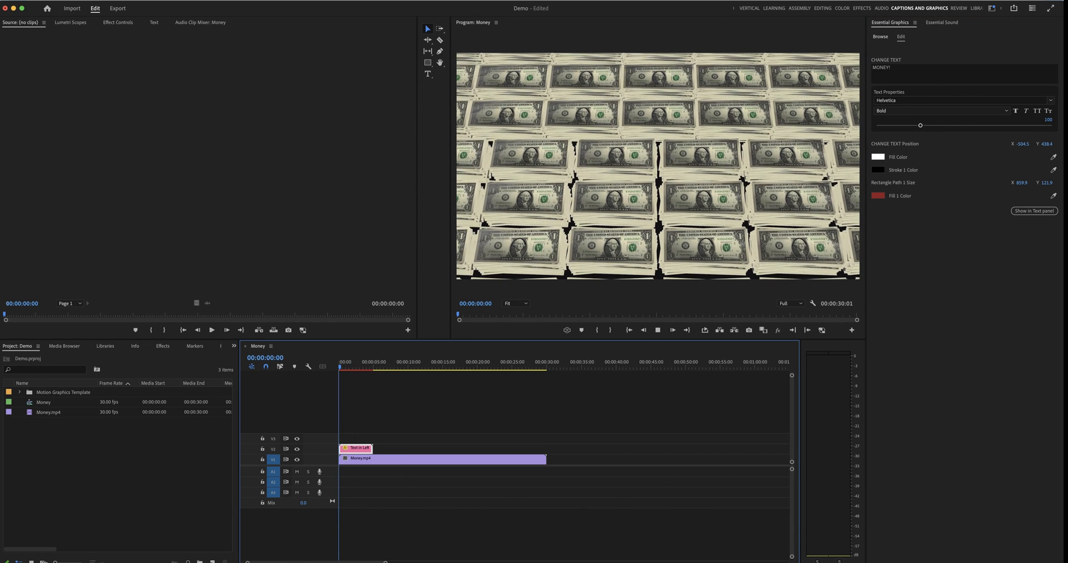
pyautogui.press('space')
pyautogui.click(880, 36)
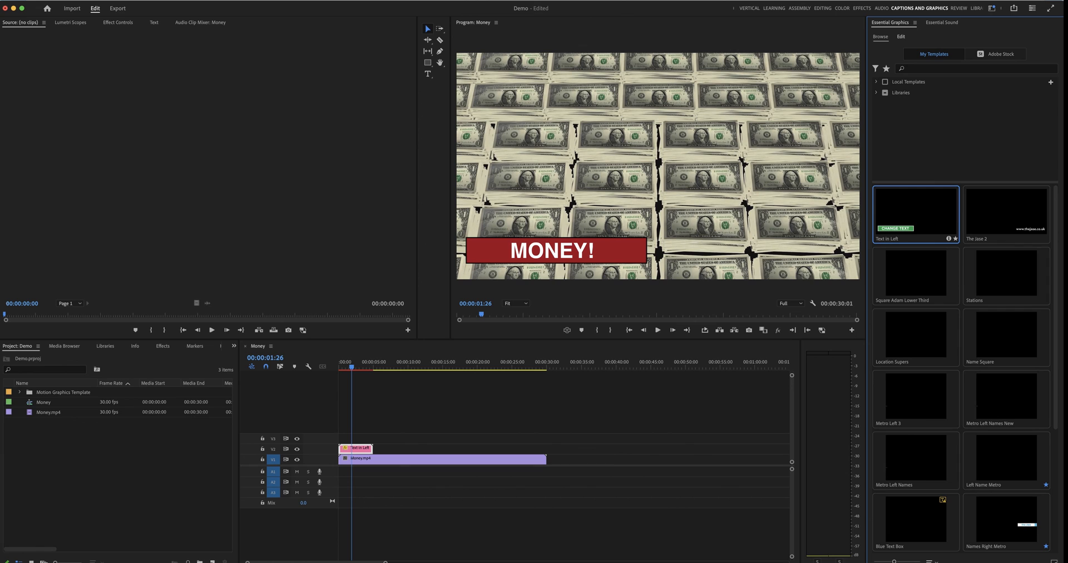
pyautogui.click(394, 411)
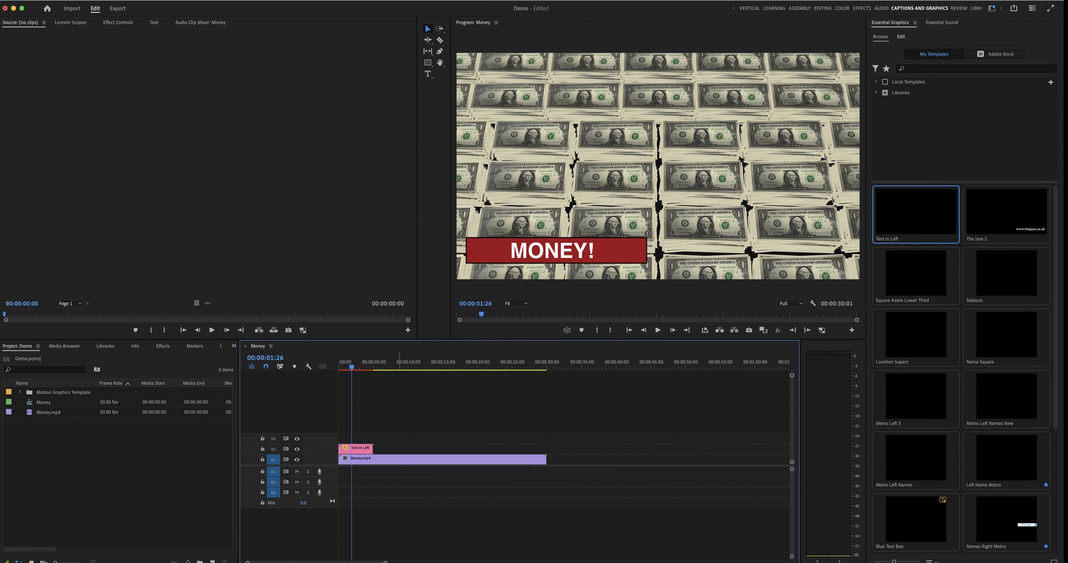